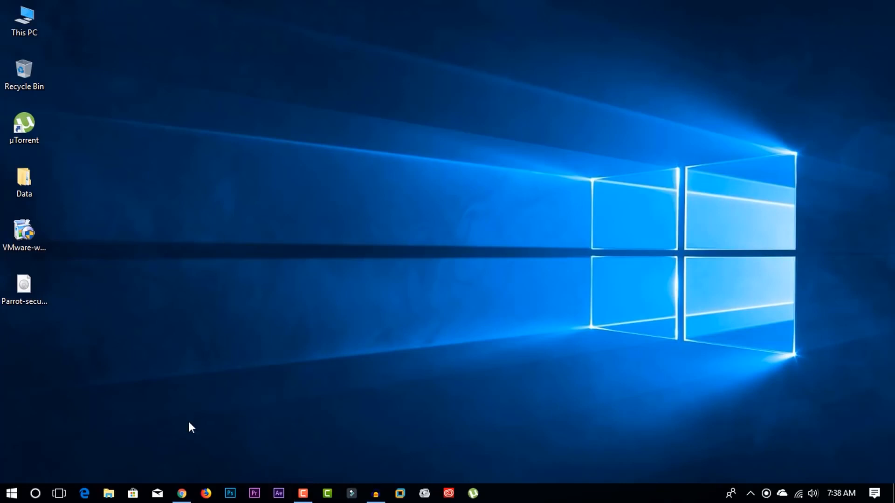
- Search Google for vmware workstation and open the VMware Workstation Pro product page
click(182, 494)
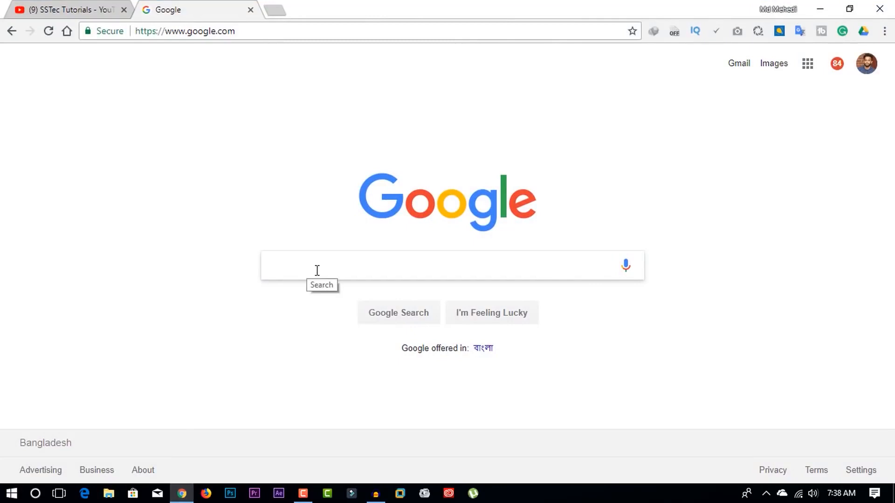
text(vmware)
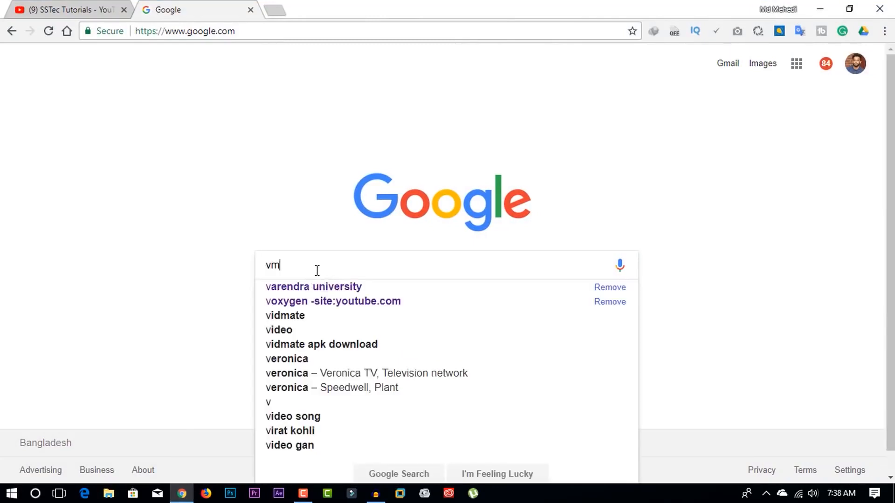
key(Down)
key(Down)
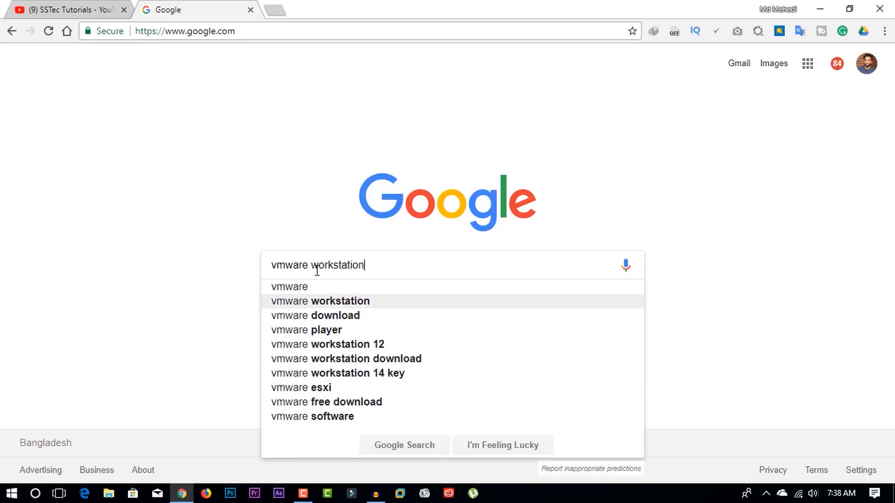
key(Return)
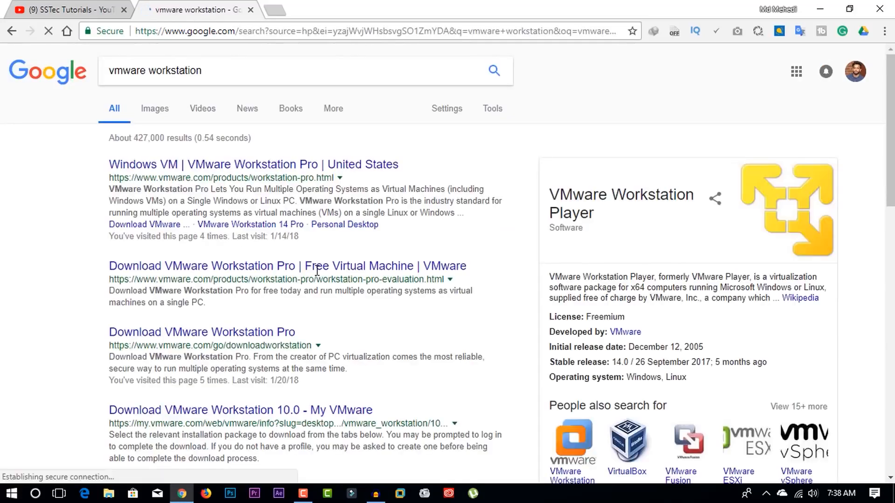
click(230, 165)
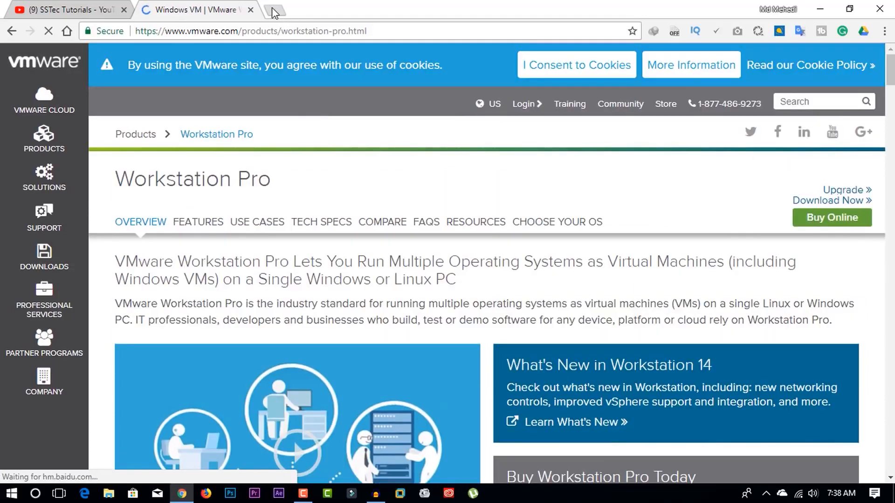
- Open a new tab at the Google homepage and search for parrot sec
click(272, 10)
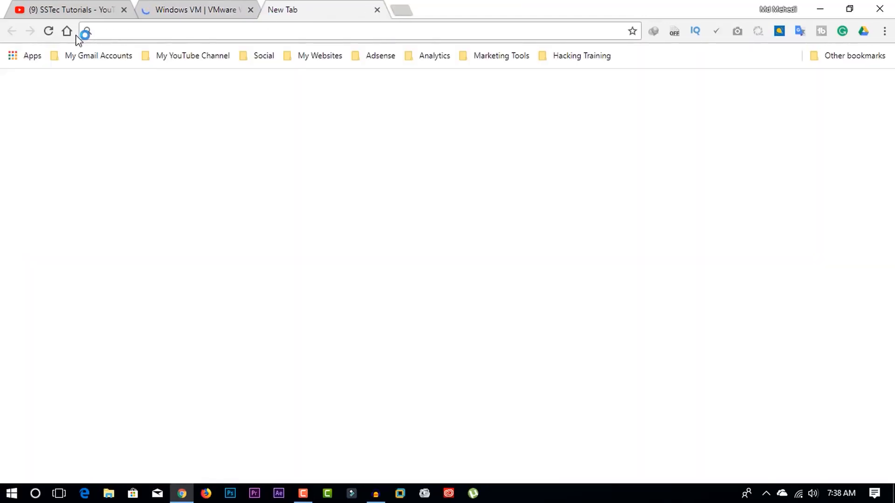
click(67, 32)
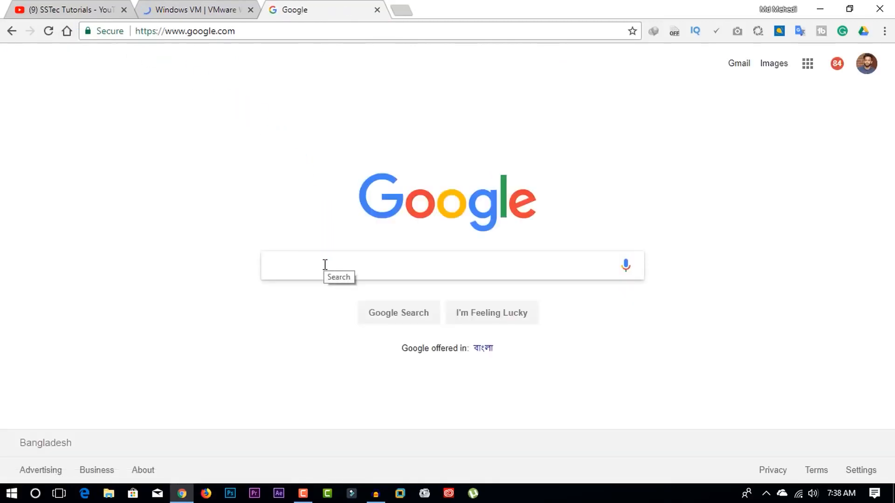
text(parr)
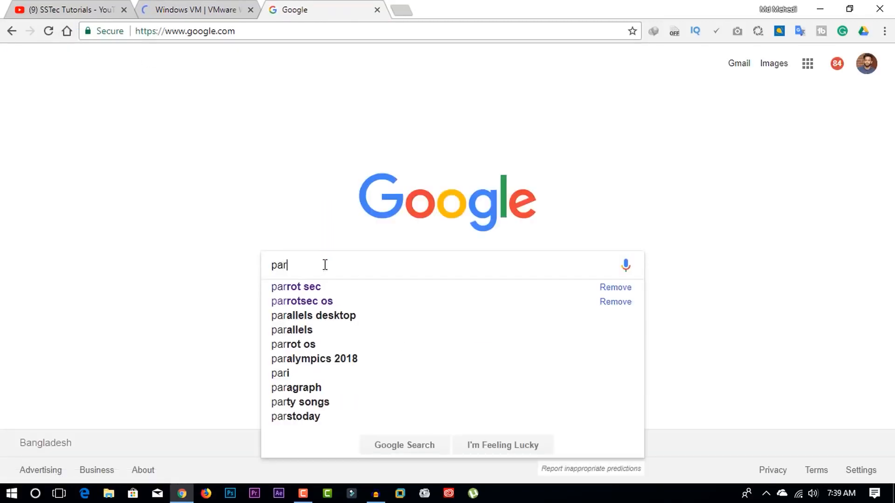
key(Down)
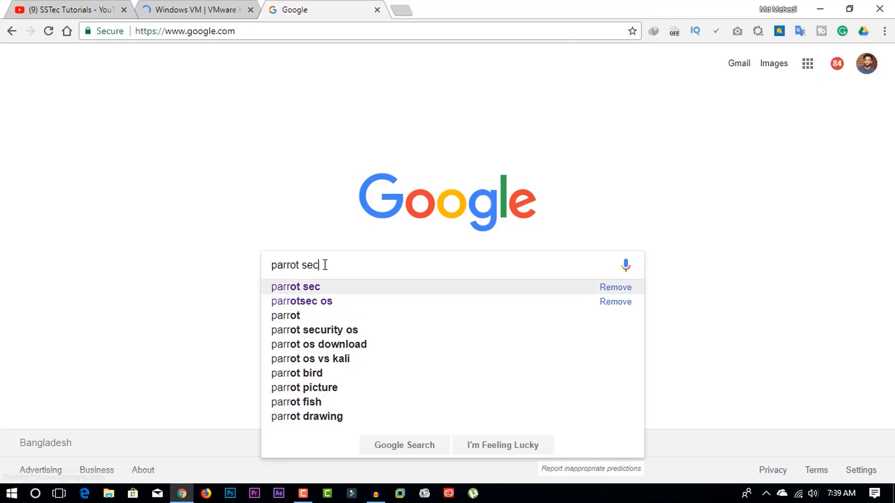
key(Return)
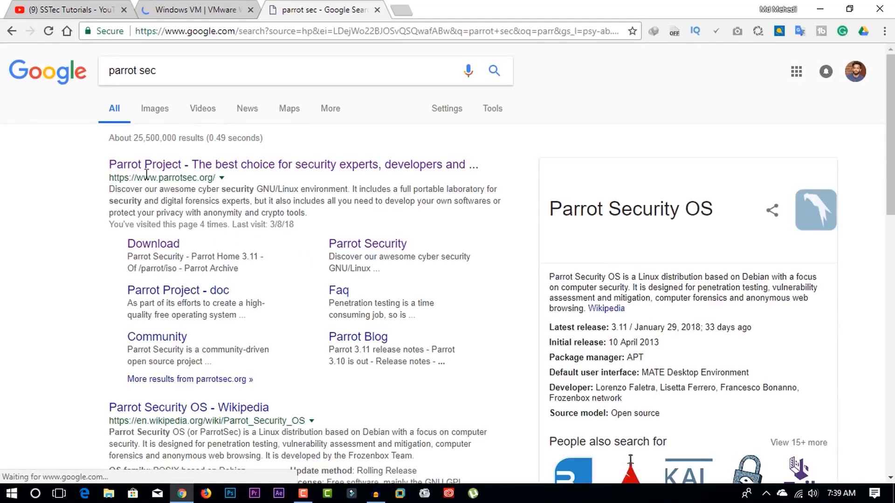
- Go to the Parrot Project site's Security edition download page and review the 64-bit and 32-bit downloads
click(222, 168)
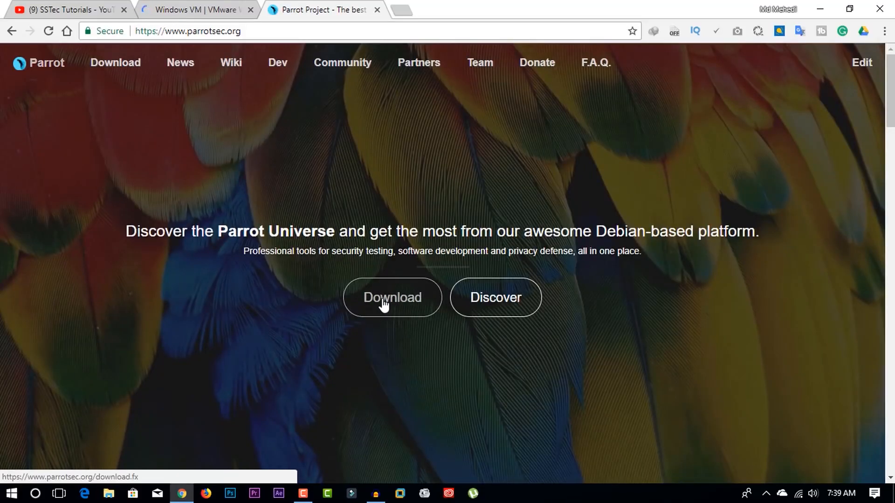
click(402, 305)
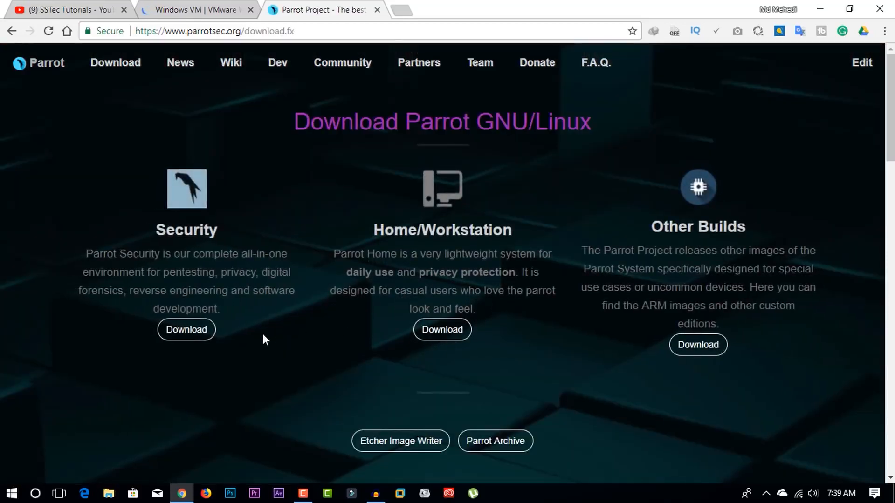
click(186, 332)
scroll(193, 325, down, 3)
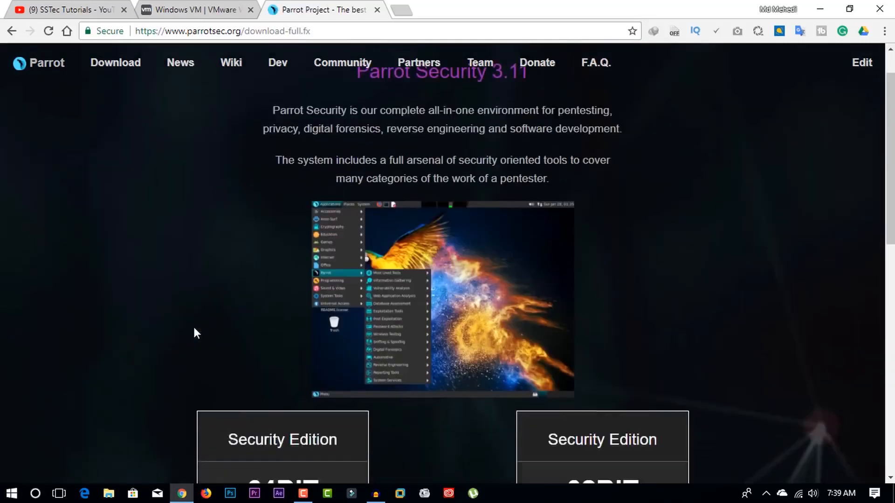
scroll(194, 328, down, 3)
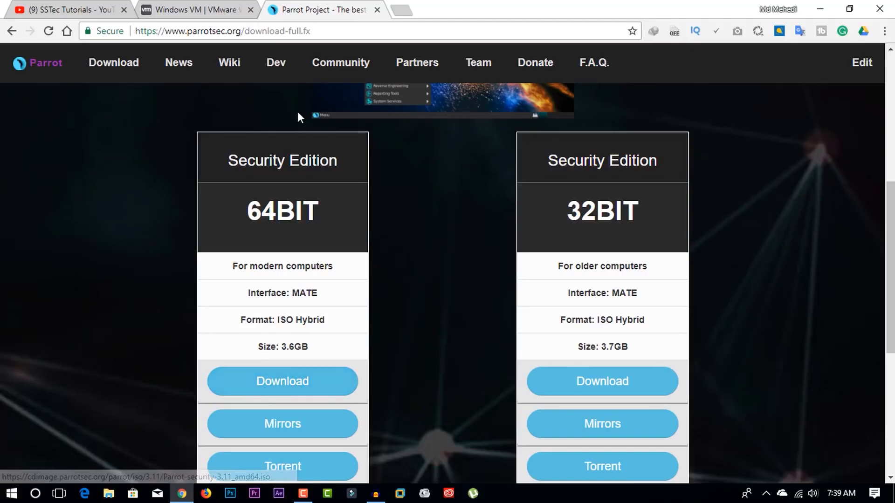
- Minimize the browser and inspect the VMware installer and Parrot security ISO files on the desktop
click(821, 8)
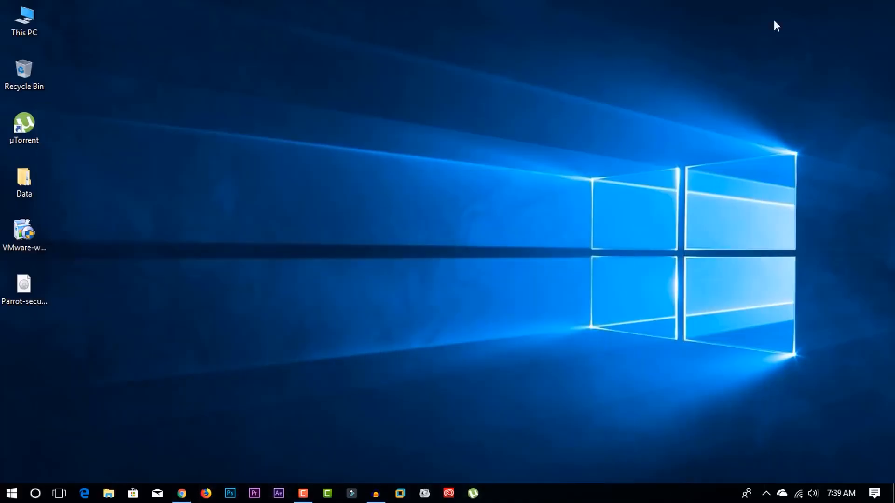
drag(57, 224, 24, 304)
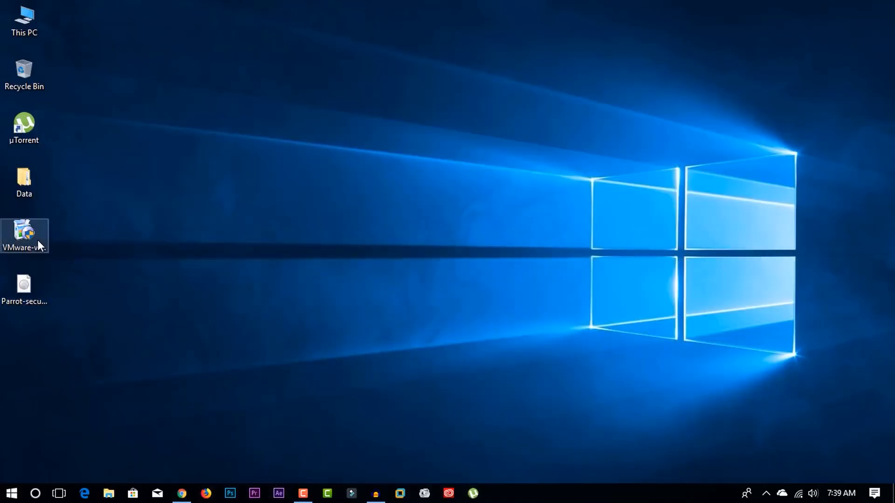
click(38, 240)
click(25, 299)
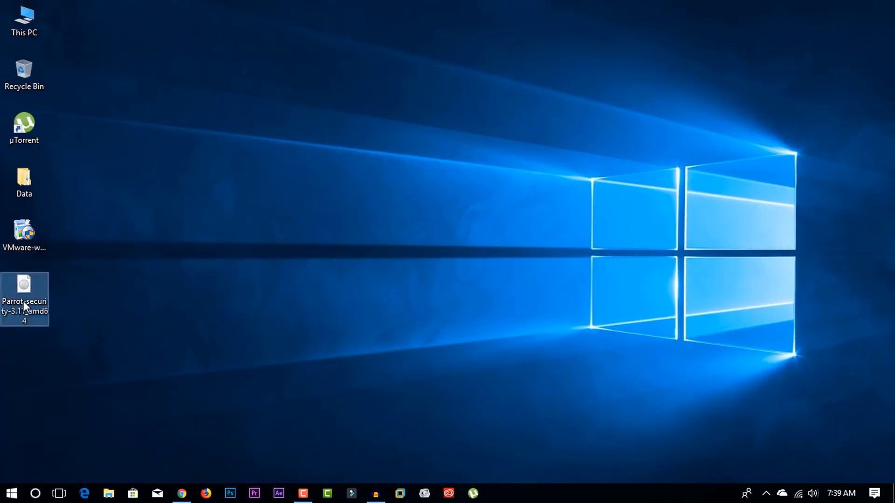
click(118, 274)
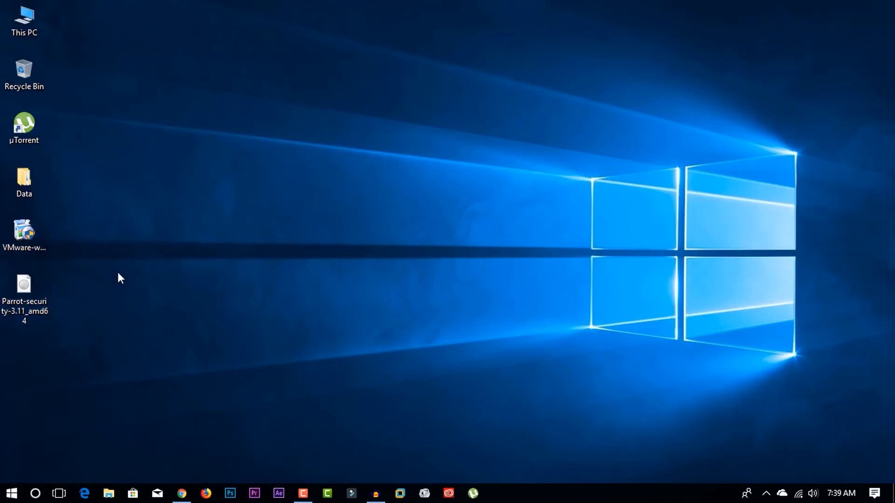
click(38, 232)
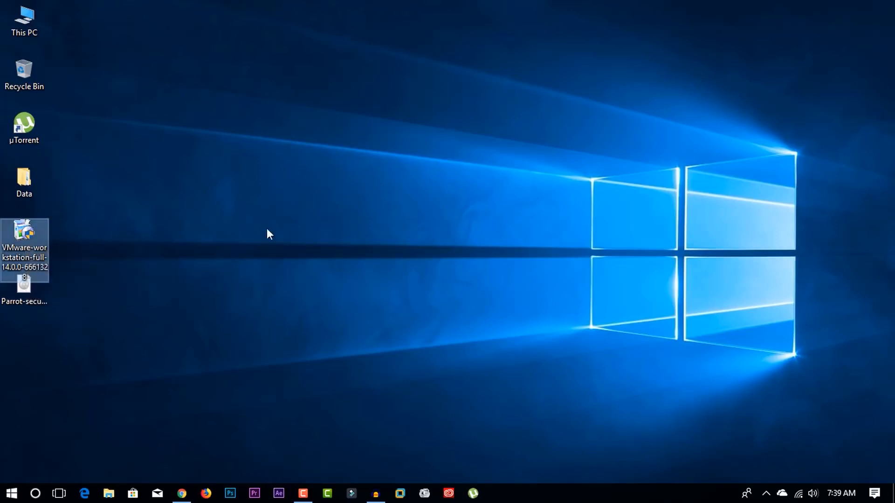
click(340, 231)
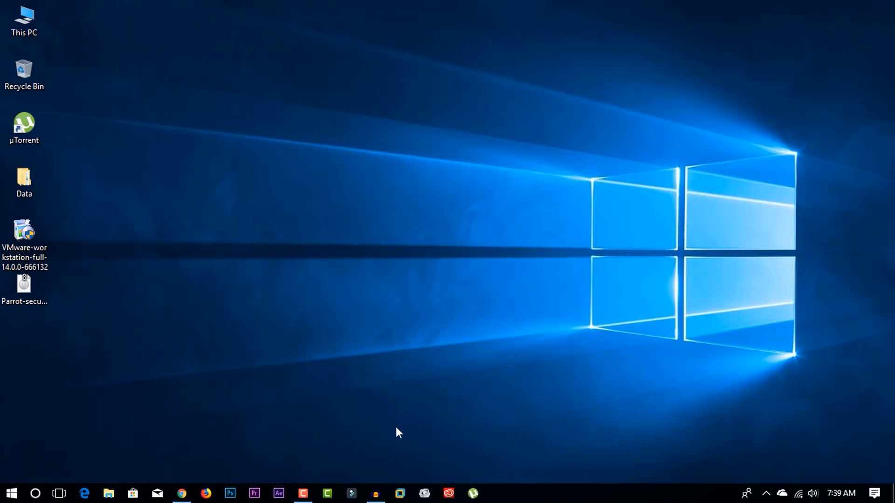
- Launch VMware Workstation and start a new virtual machine with the Typical configuration
click(399, 497)
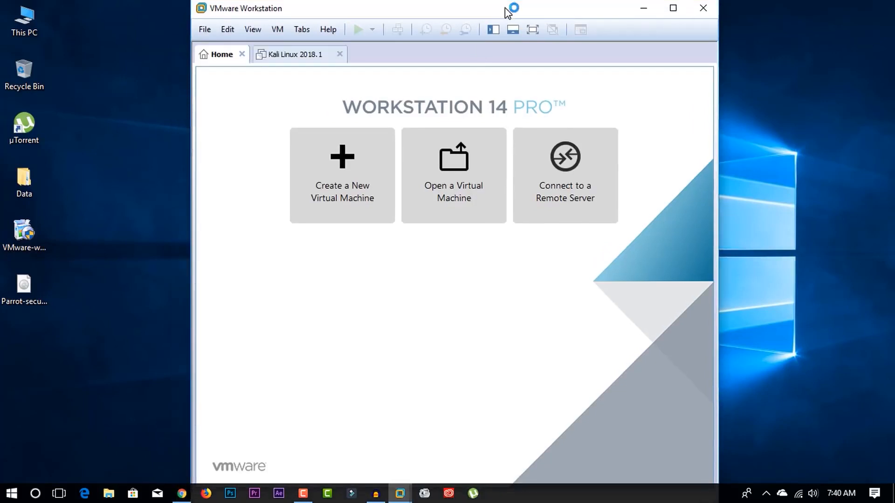
click(347, 179)
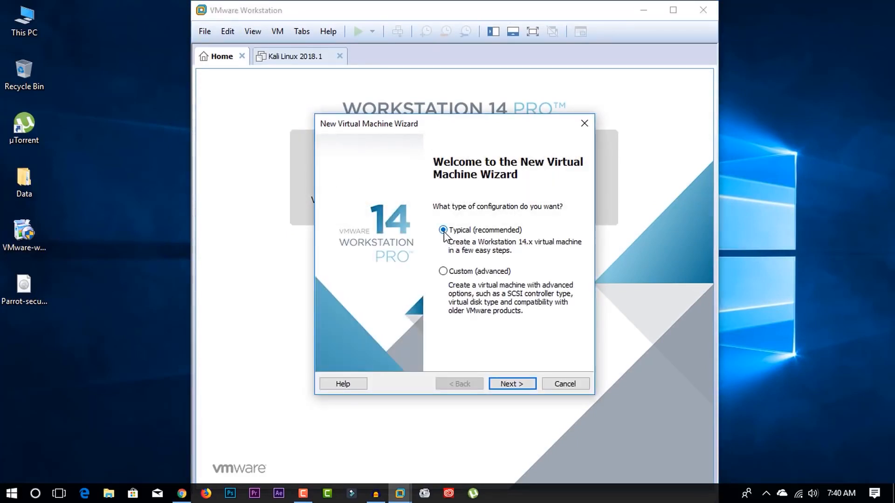
click(507, 386)
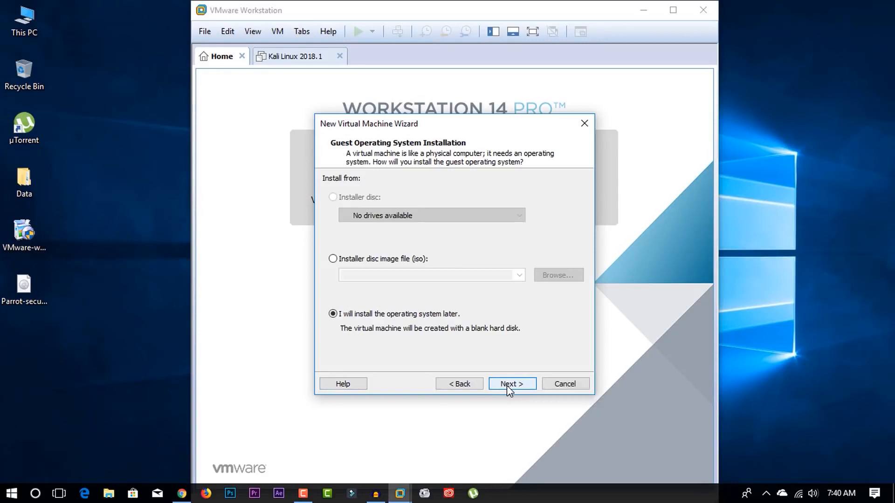
- Use the desktop's Parrot-security-3.11_amd64 ISO as installer disc image and keep Linux Debian 9.x 64-bit as guest OS
click(333, 259)
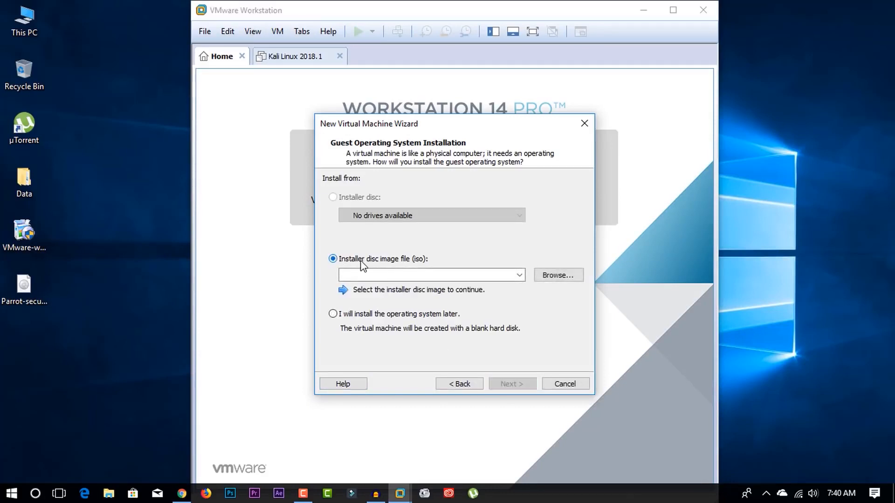
click(556, 280)
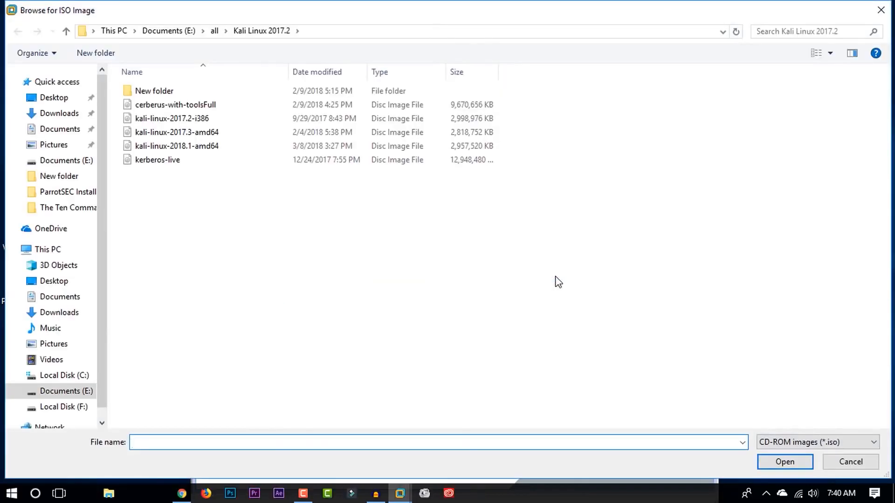
click(55, 98)
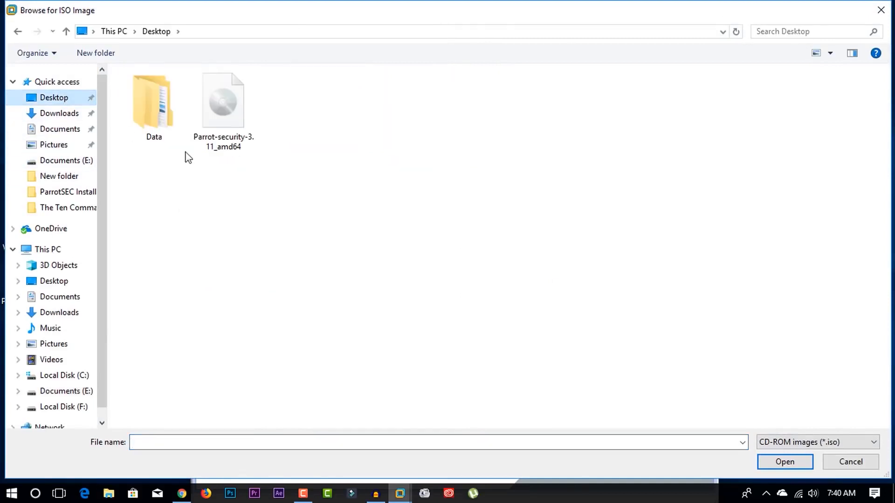
click(224, 124)
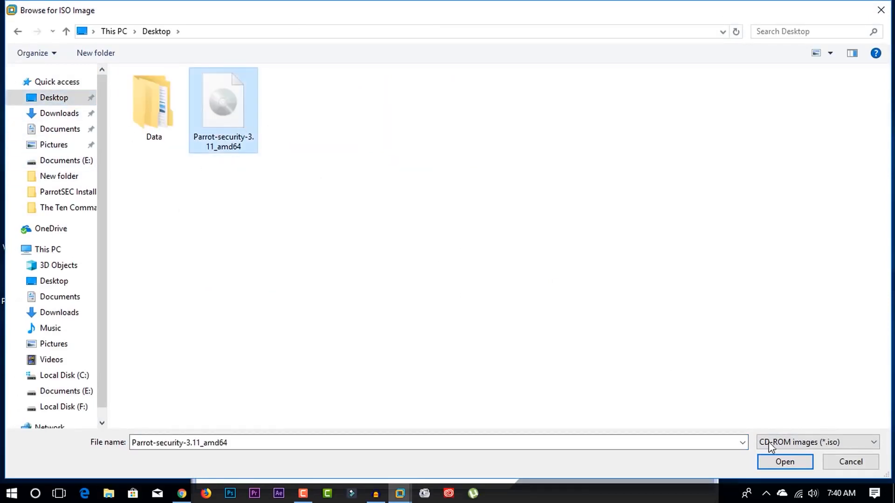
click(777, 460)
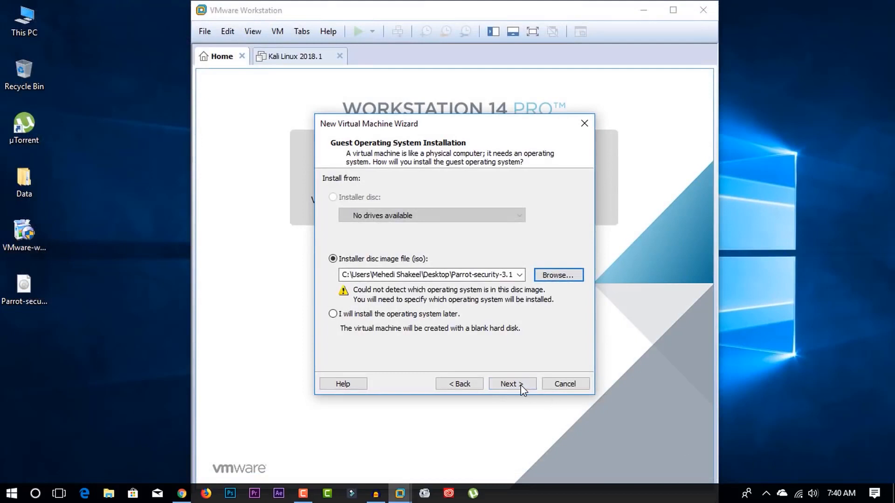
click(512, 384)
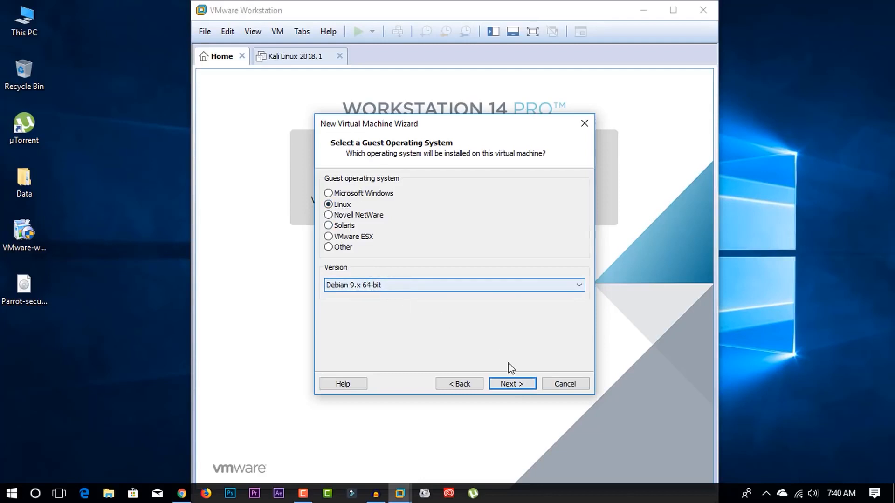
click(516, 387)
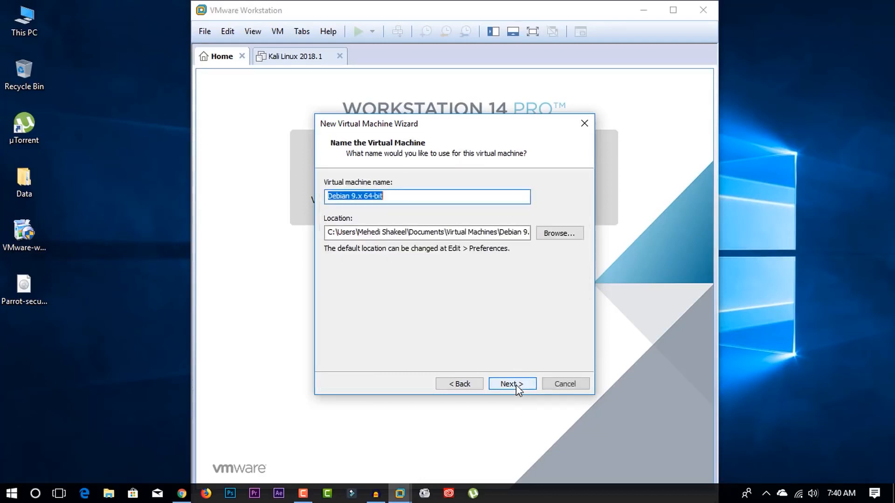
- Name the virtual machine Parrot Sec
click(393, 197)
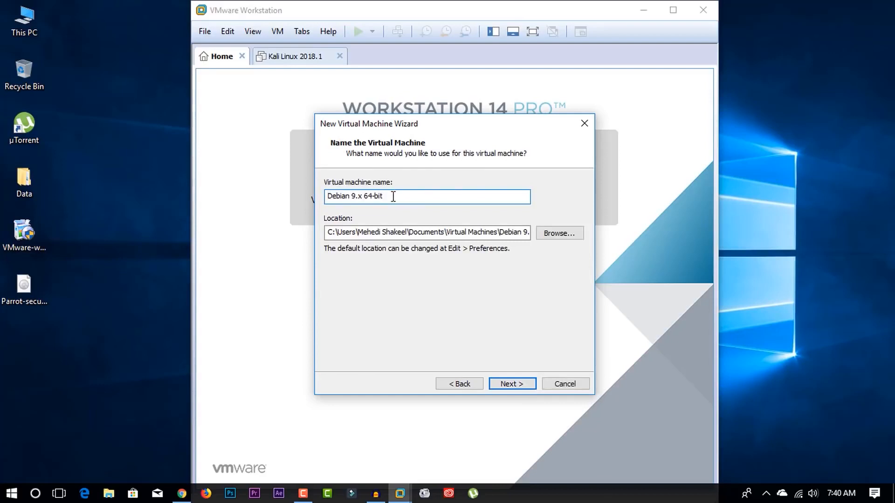
drag(393, 197, 317, 189)
text(Parrot Sec)
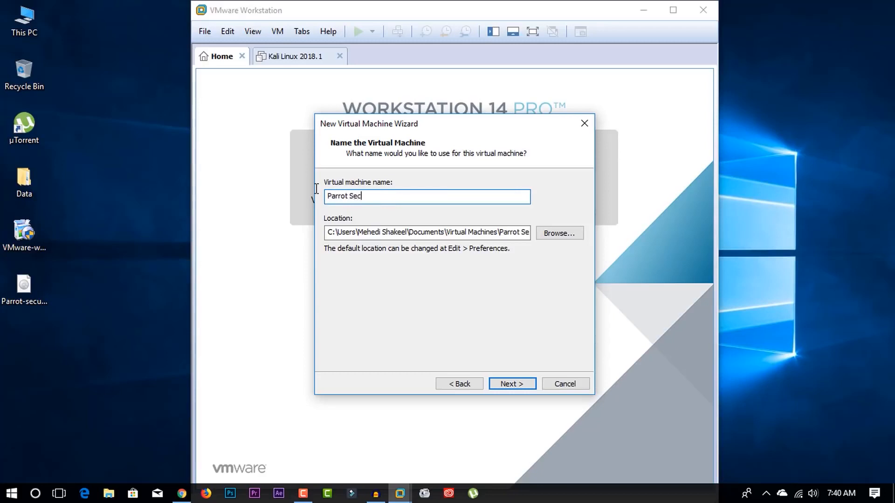
click(513, 385)
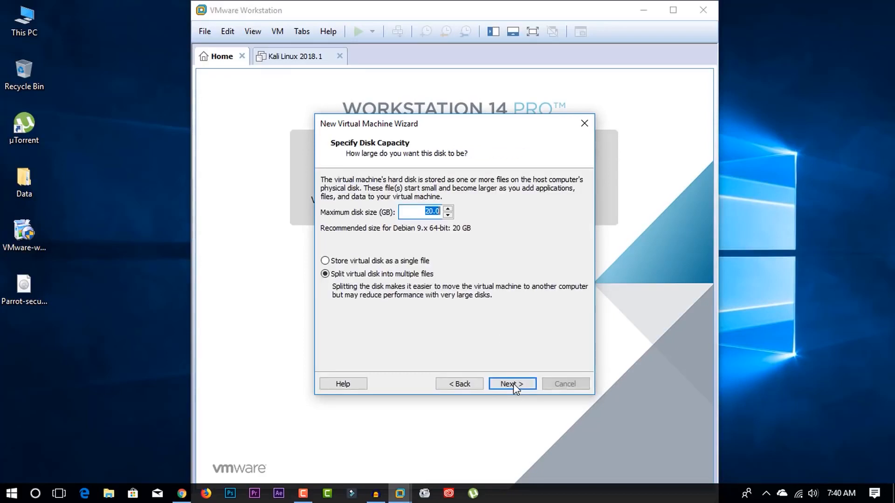
- Set the maximum virtual disk size to 80 GB
click(433, 212)
drag(433, 213, 425, 212)
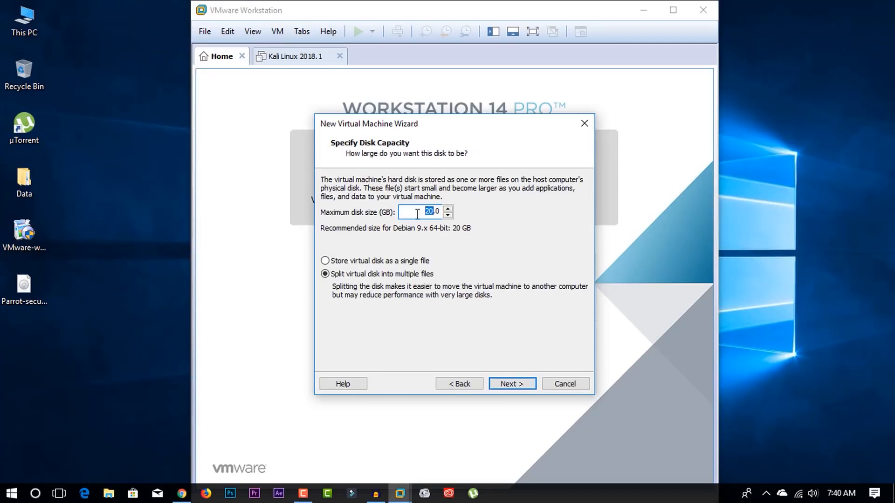
text(1)
click(515, 385)
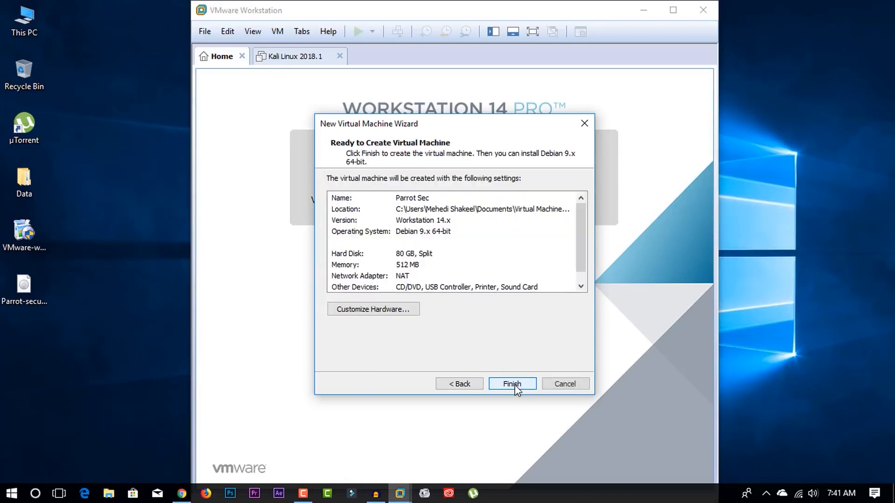
- Customize the hardware to give the virtual machine 2048 MB of memory, then finish creating it
click(381, 310)
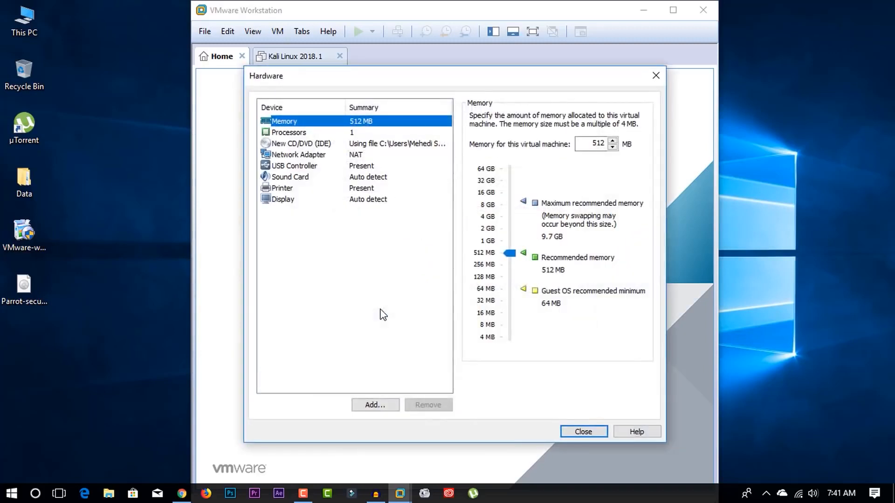
click(512, 255)
drag(511, 250, 508, 230)
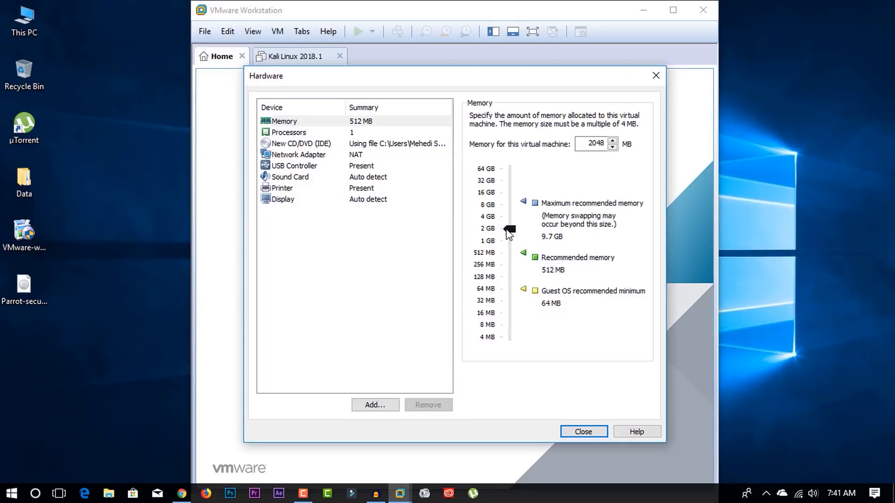
click(577, 431)
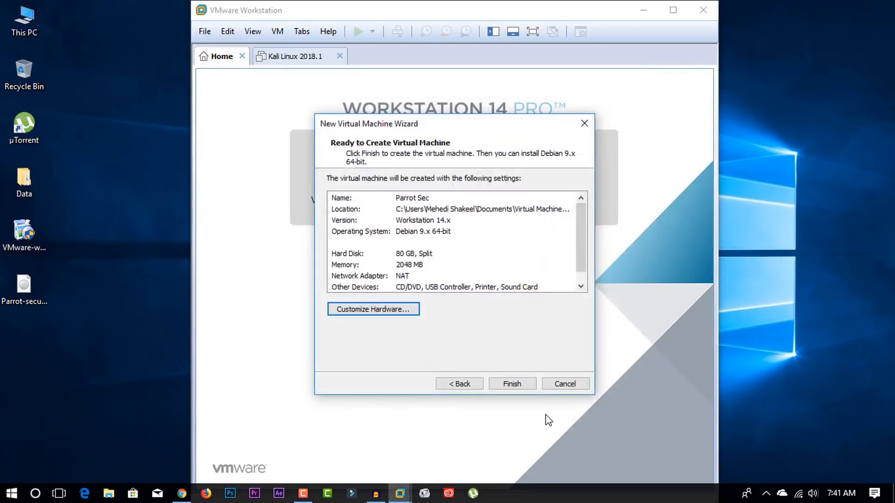
click(513, 384)
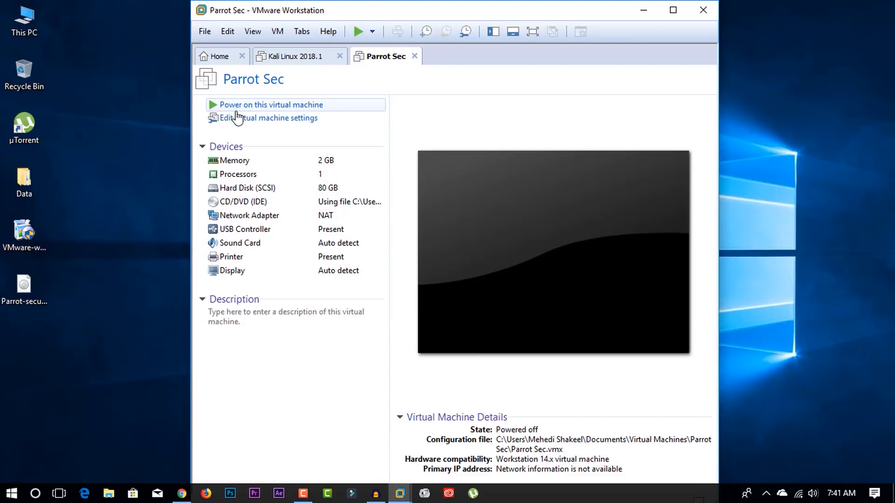
- Power on the Parrot Sec virtual machine and dismiss the printing notification
click(292, 110)
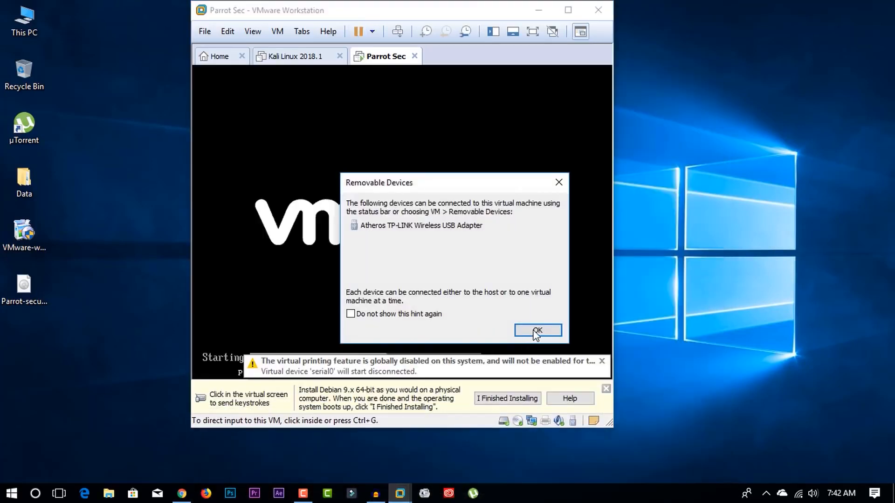
click(536, 330)
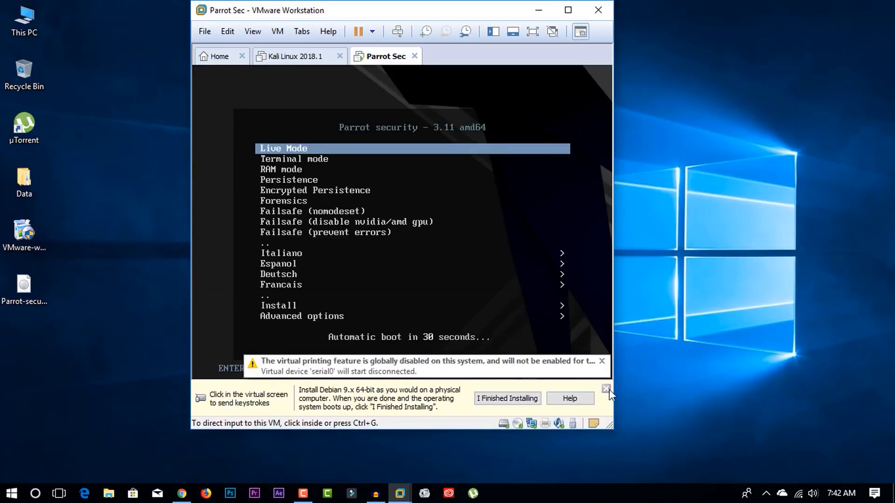
click(606, 389)
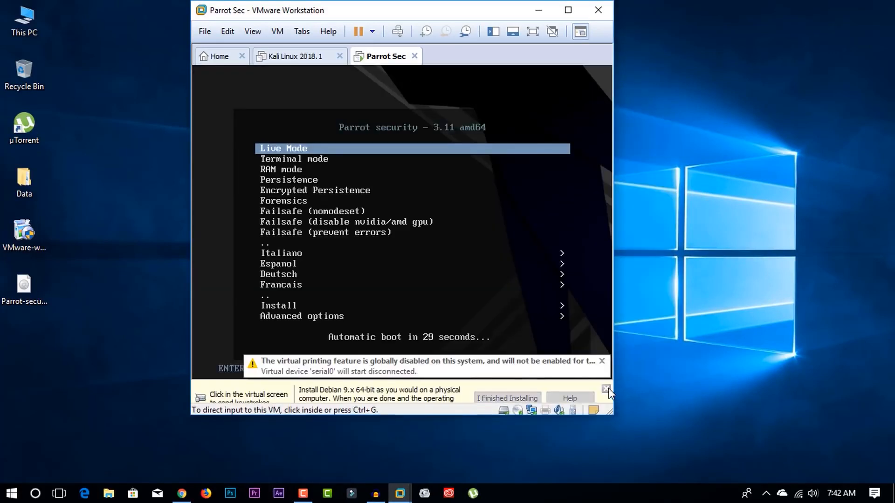
click(423, 247)
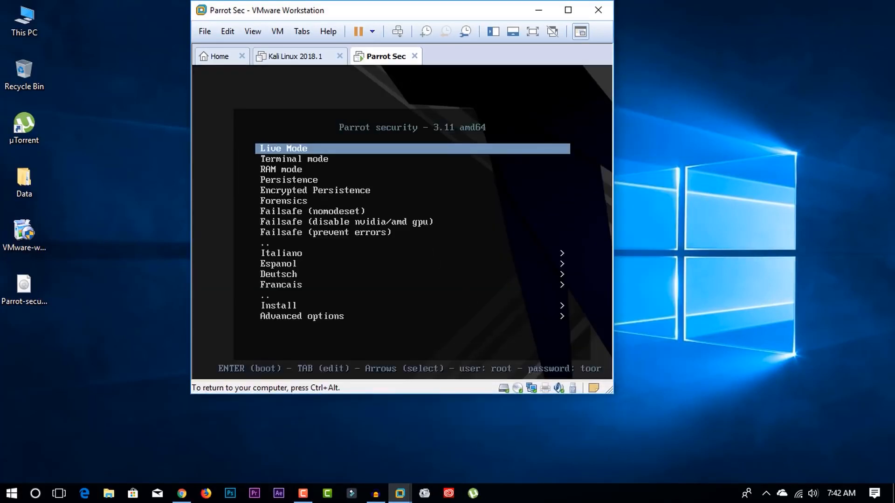
- From the Parrot boot menu, open Install and start Install with GTK GUI
key(Down)
key(Down)
key(Down)
key(Down)
key(Down)
key(Down)
key(Down)
key(Down)
key(Down)
key(Down)
key(Down)
key(Down)
key(Down)
key(Down)
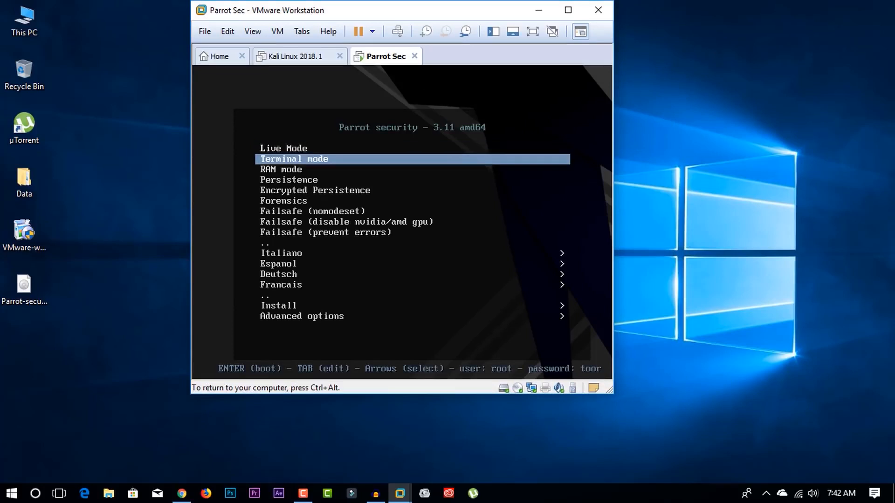
key(Down)
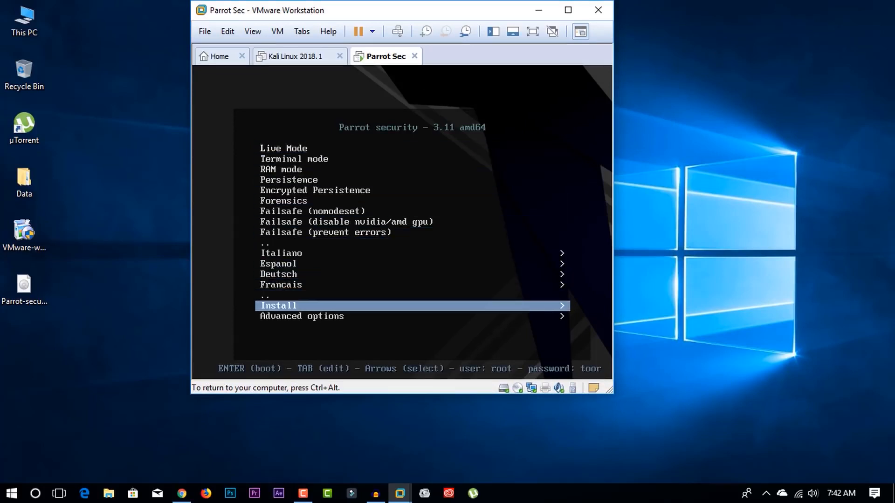
key(Return)
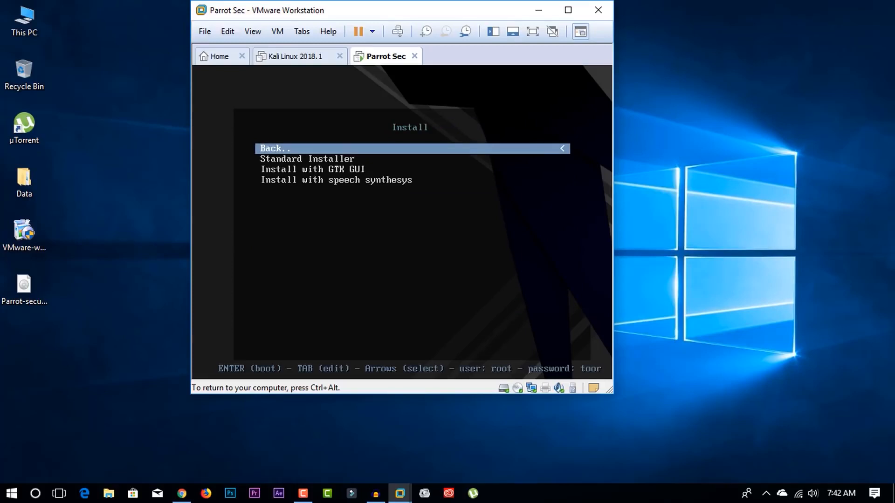
key(Down)
key(Down)
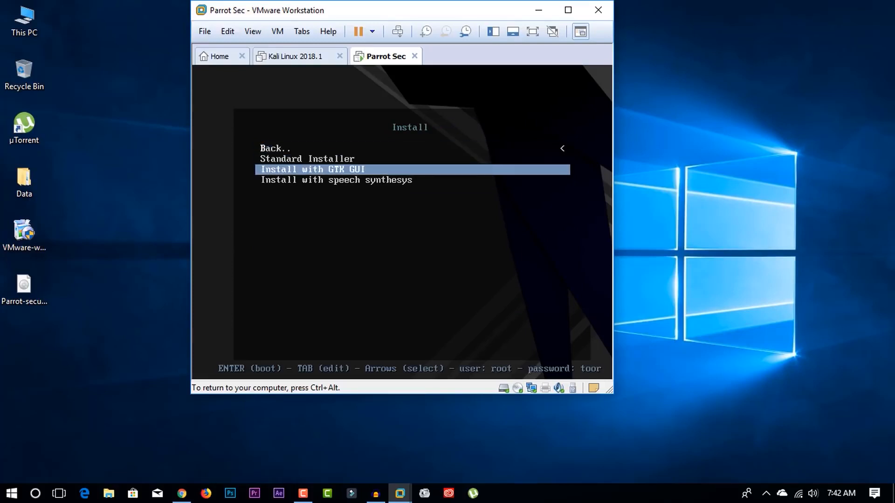
key(Return)
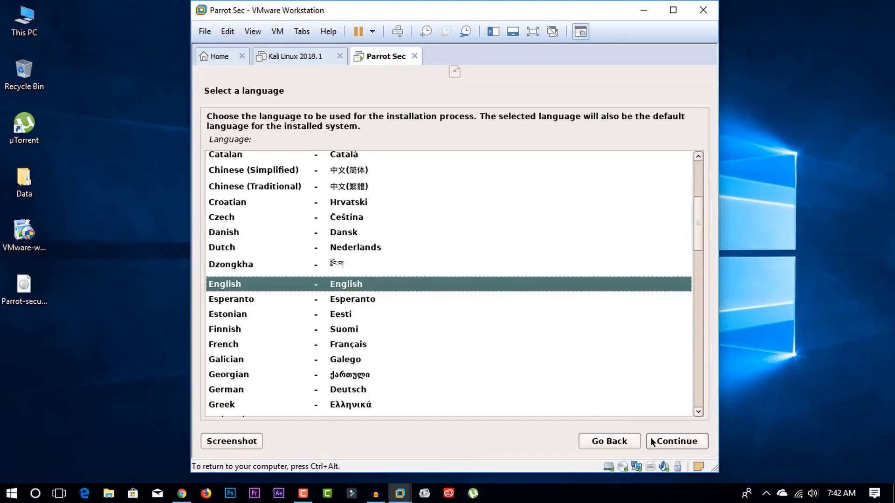
- Keep English, United States and American English as installation language, location and keymap
click(665, 442)
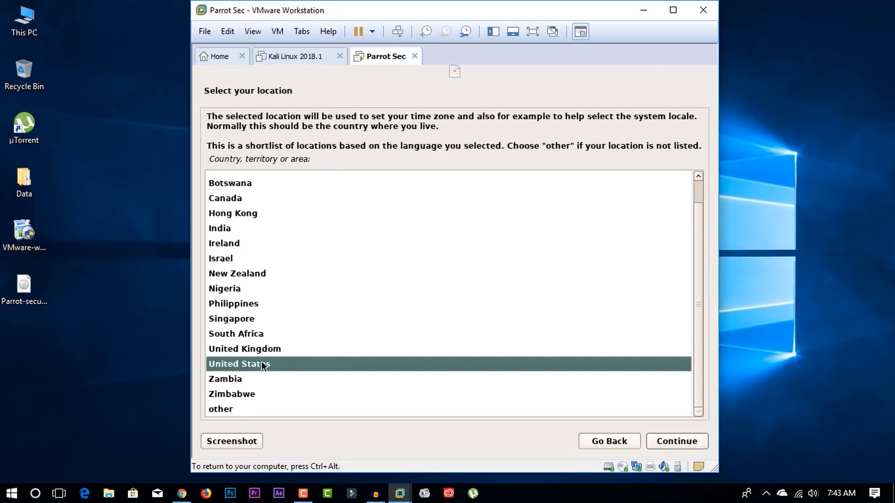
click(695, 446)
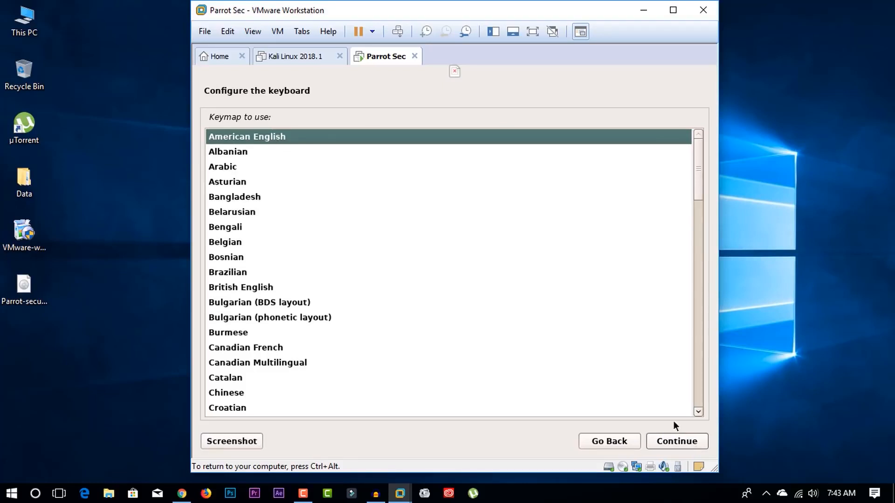
click(683, 443)
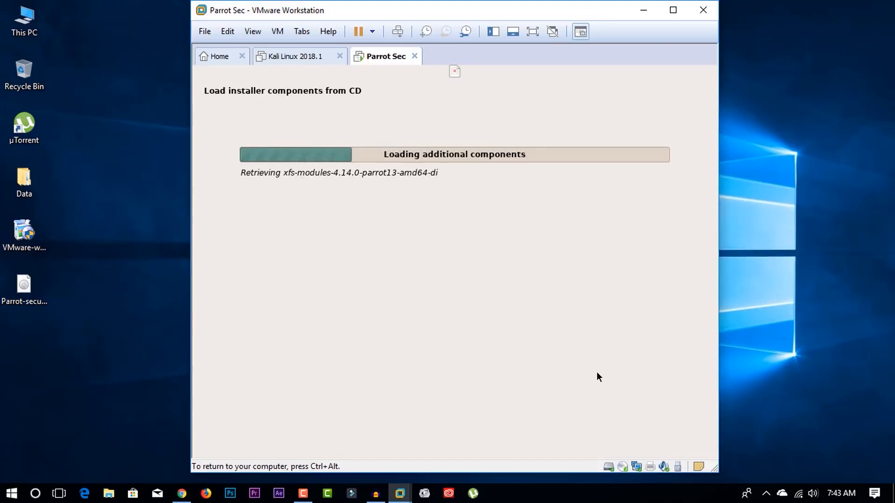
key(ctrl+alt)
click(452, 348)
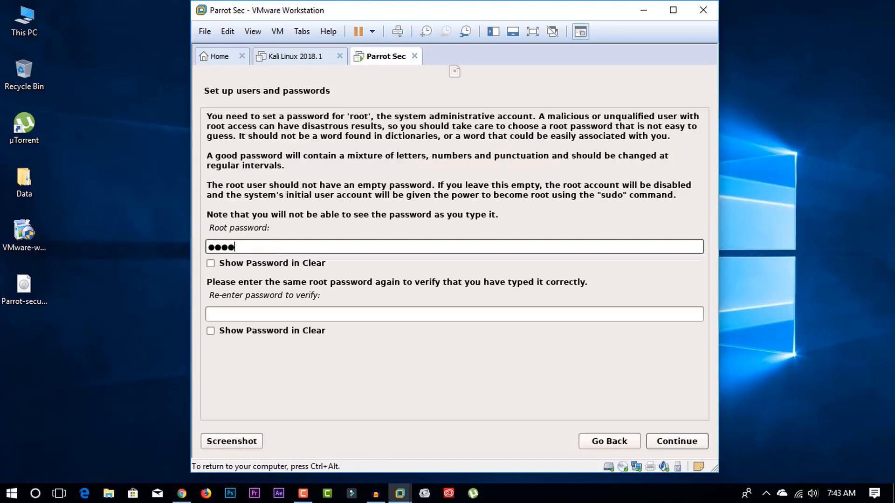
key(BackSpace)
key(BackSpace)
key(BackSpace)
key(BackSpace)
- Enter and confirm the root password, then continue
text(*************)
click(293, 316)
text(****)
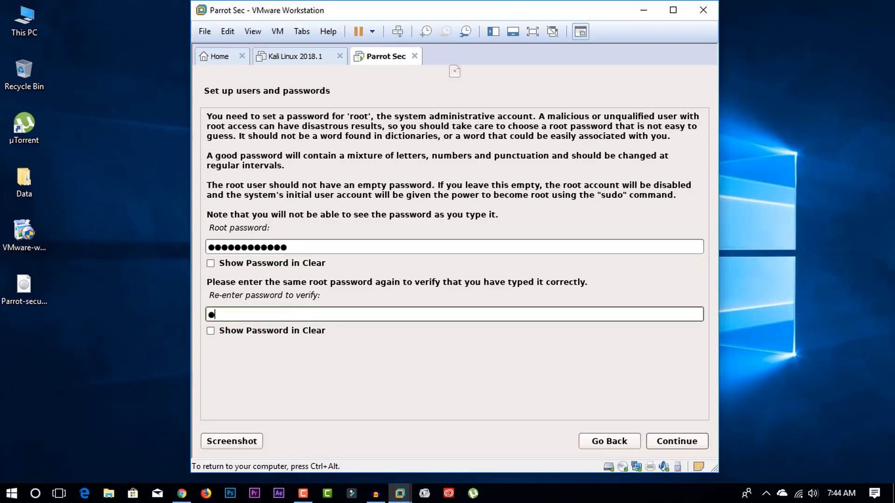
text(*********)
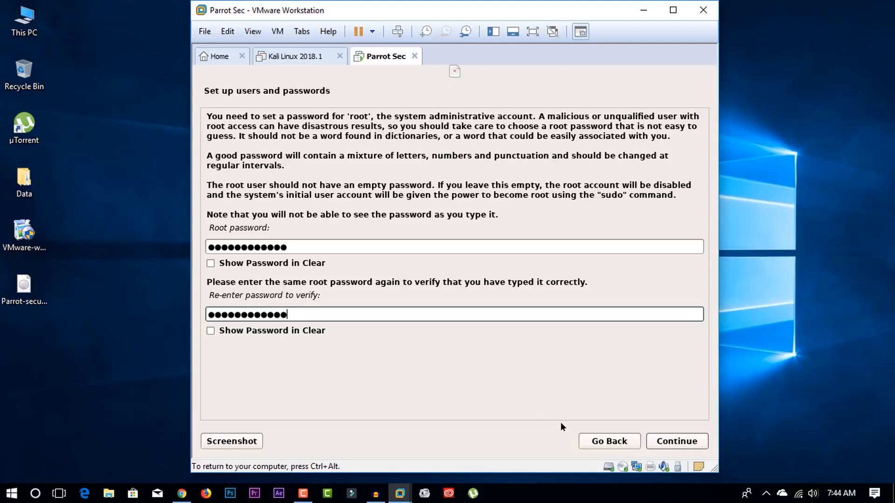
click(661, 444)
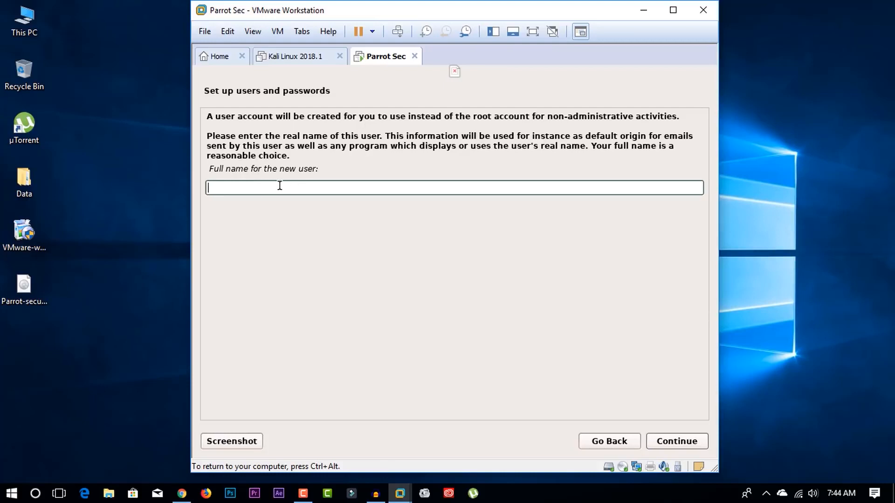
- Fill in the full name for the new user account and continue
text(SSTecTutorials)
click(682, 442)
click(681, 441)
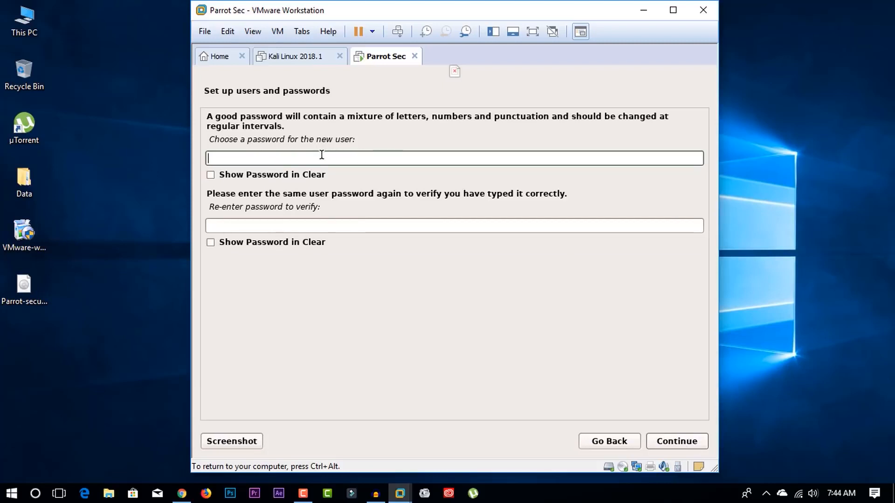
- Enter and re-enter the new user's password, correcting both fields, then continue
text(password1234)
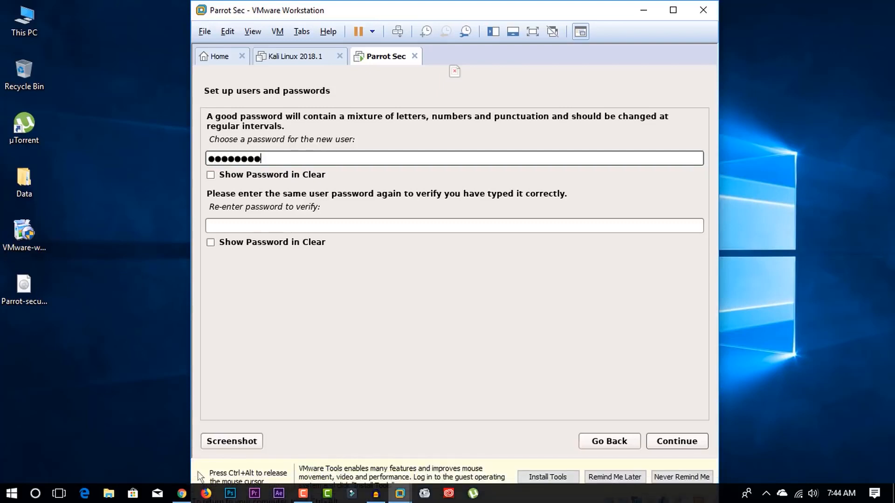
click(324, 229)
text(passwor)
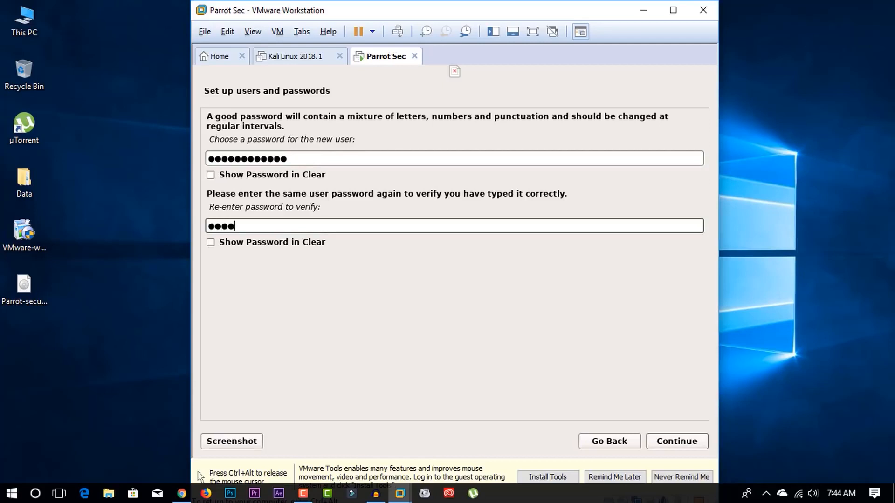
text(d12345)
click(309, 159)
text(6)
click(303, 230)
text(6)
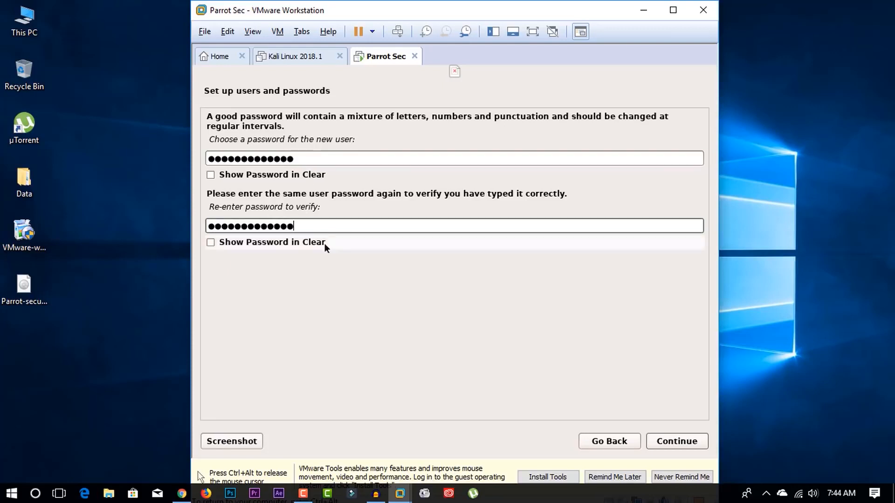
click(663, 445)
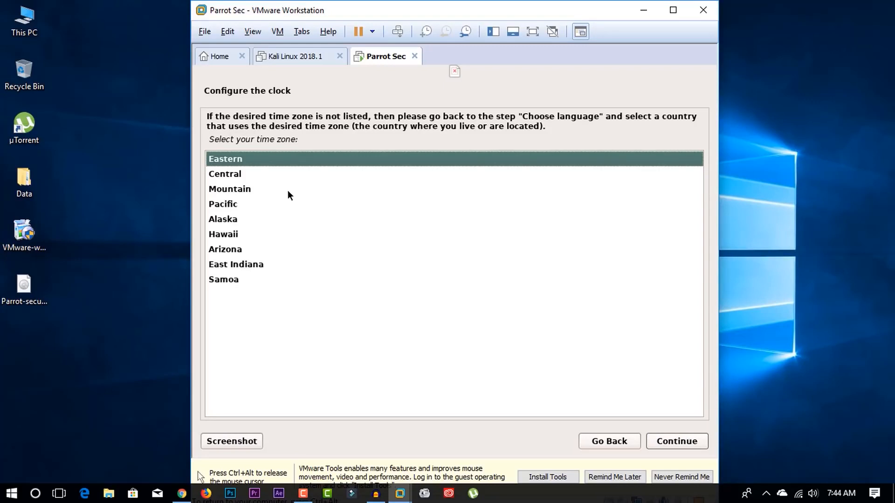
- Keep the Eastern time zone and choose Guided - use entire disk as the partitioning method
click(686, 443)
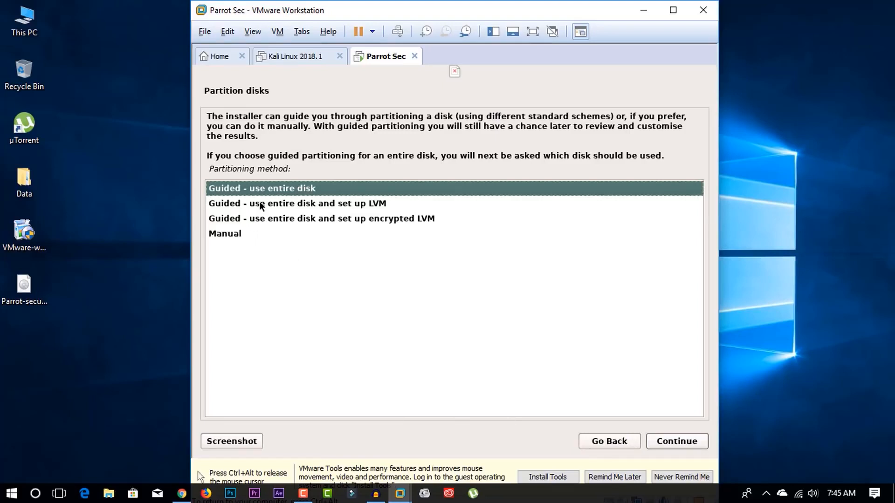
click(242, 235)
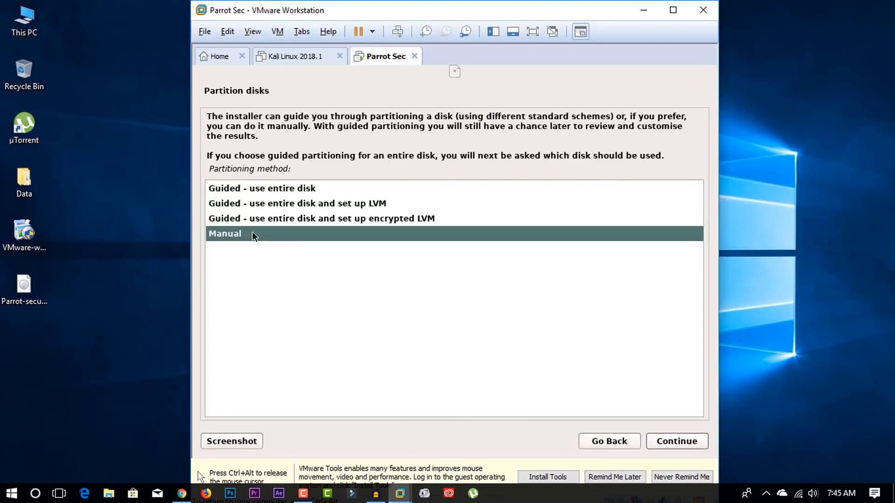
click(260, 192)
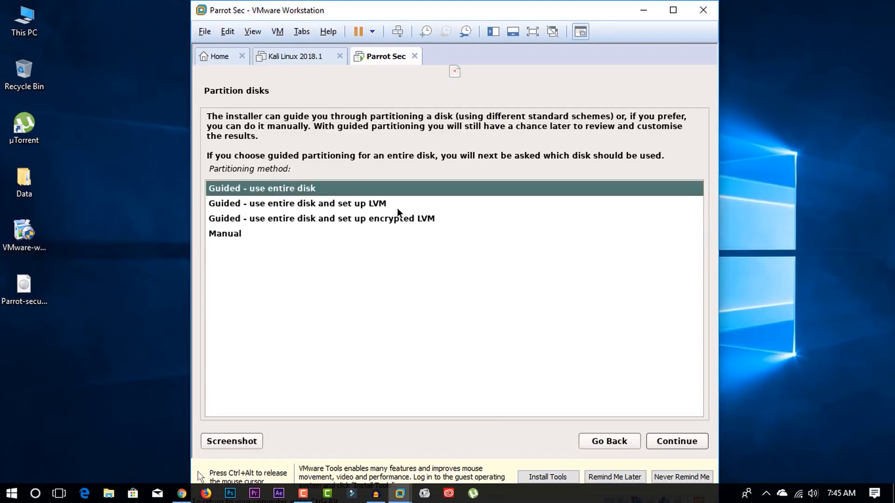
key(ctrl+alt)
click(687, 445)
click(674, 442)
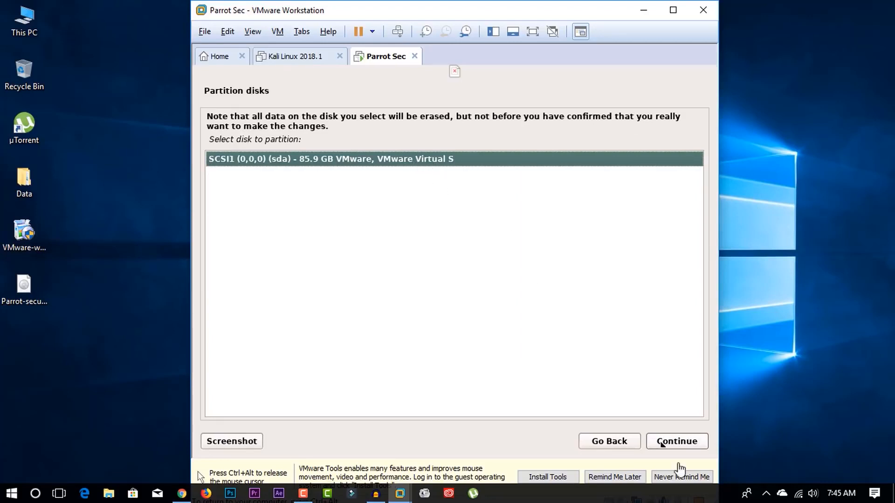
- Partition the selected virtual disk with all files in one partition and write the changes to disk
click(677, 445)
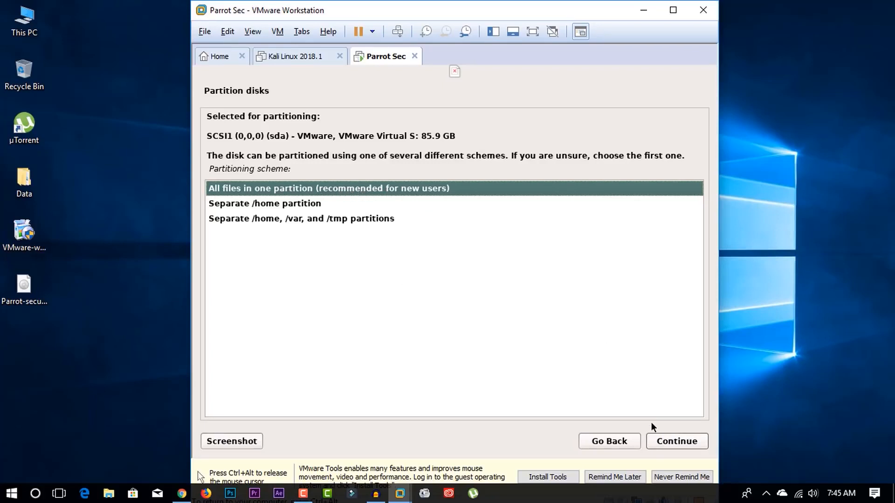
click(665, 445)
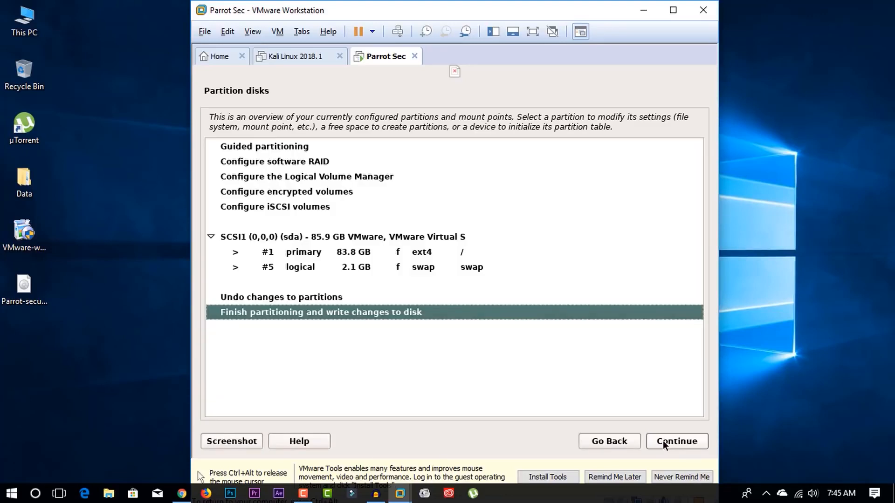
click(665, 445)
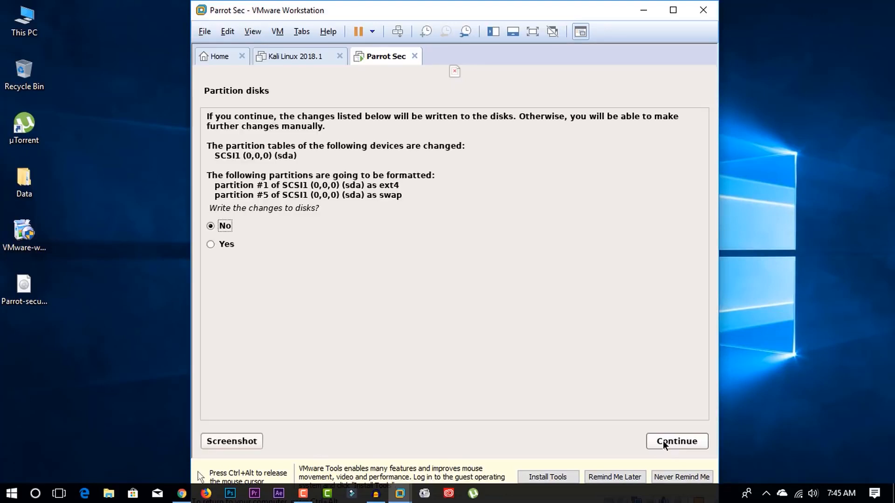
click(233, 246)
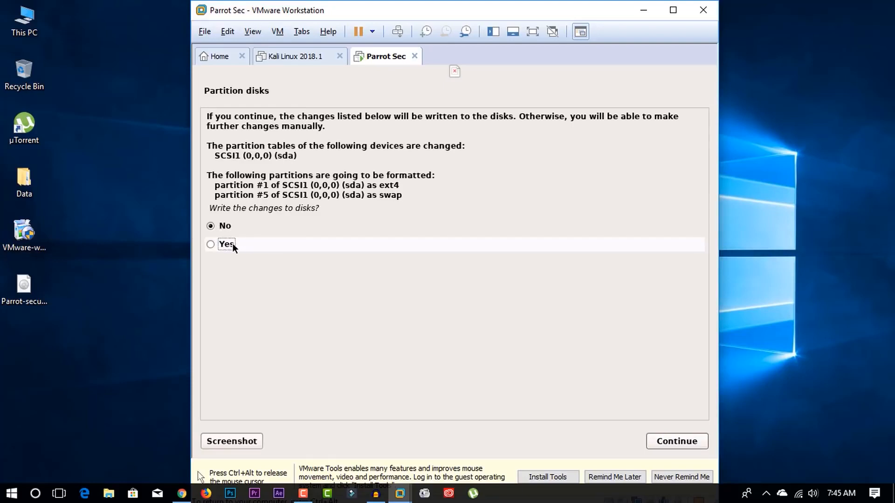
click(686, 448)
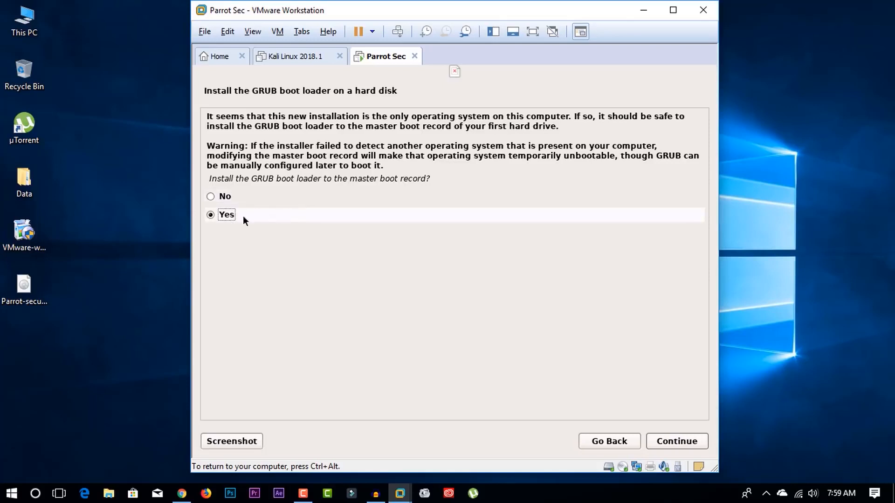
- Install the GRUB boot loader to the master boot record on /dev/sda
click(662, 443)
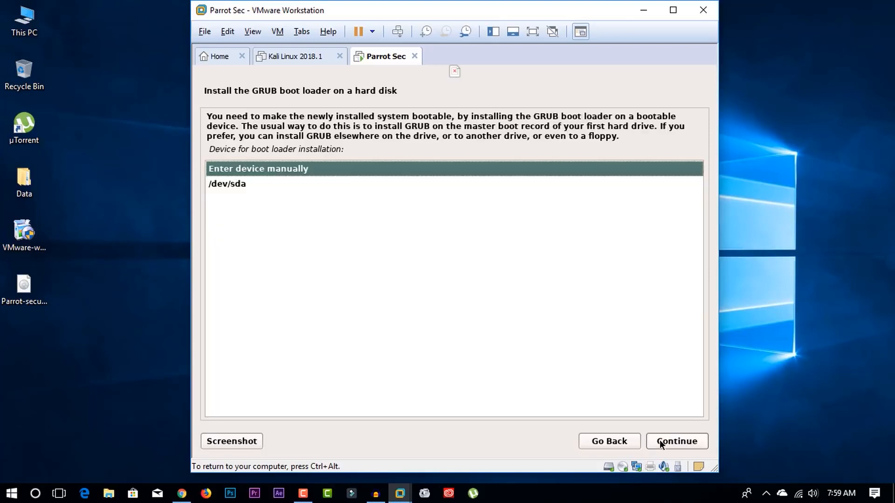
click(239, 183)
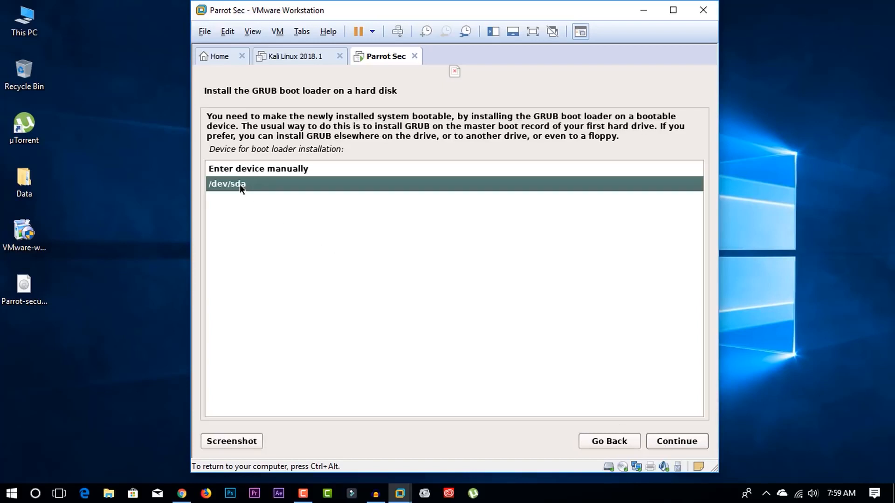
click(661, 442)
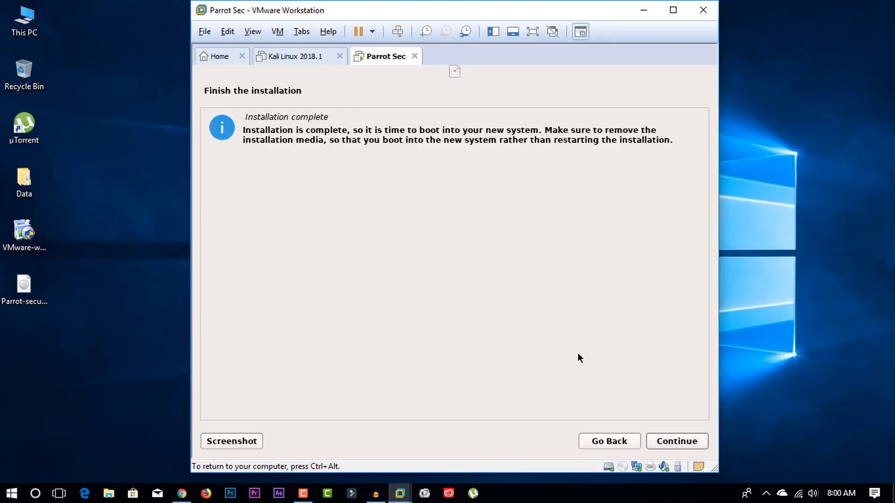
- Finish the installation and boot Parrot GNU/Linux from the GRUB menu
click(668, 441)
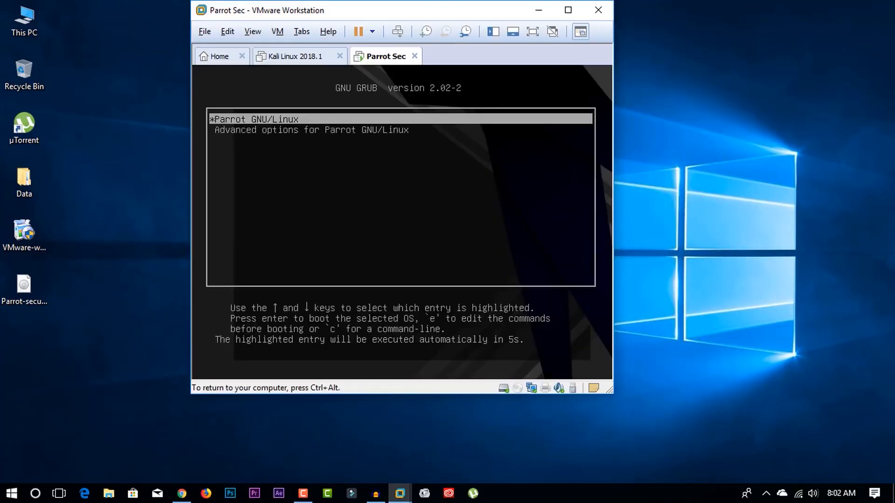
key(Down)
key(Up)
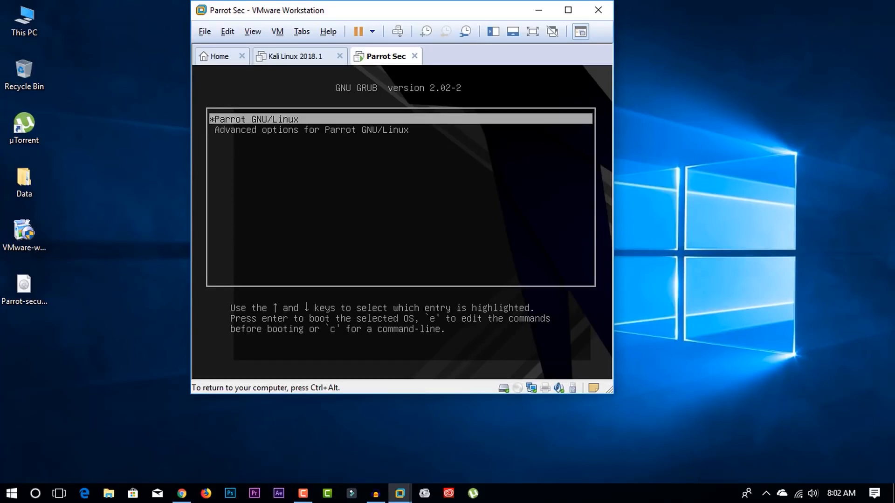
key(Return)
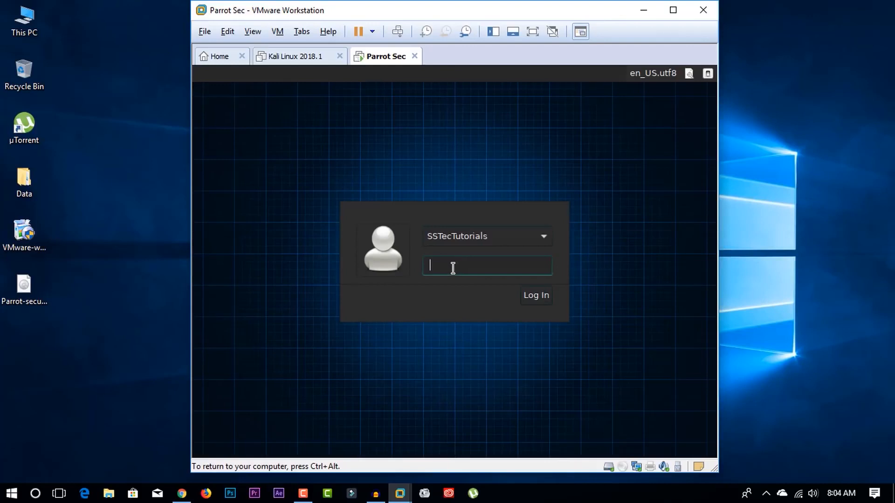
- Enter the user account password on the login screen and log in
text(•••••••••••••••)
key(Return)
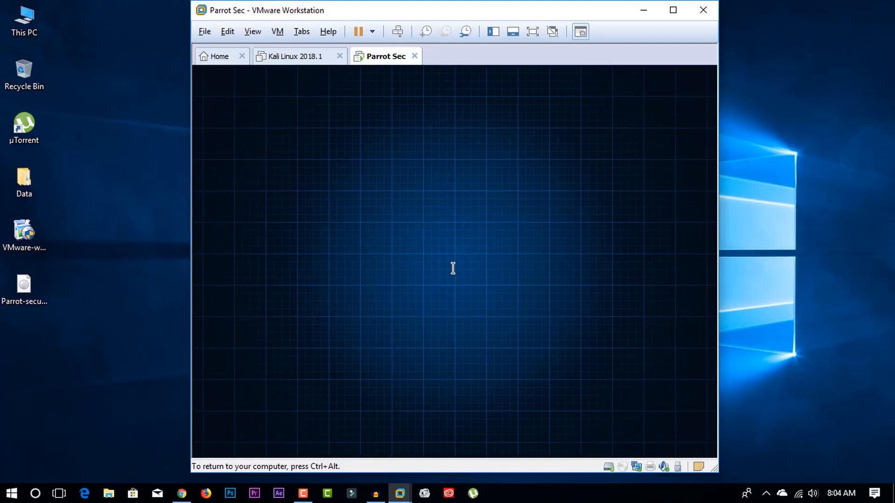
- Set the guest display resolution to 1360 x 768 in Monitor Preferences, keep the configuration and close the dialog
click(533, 31)
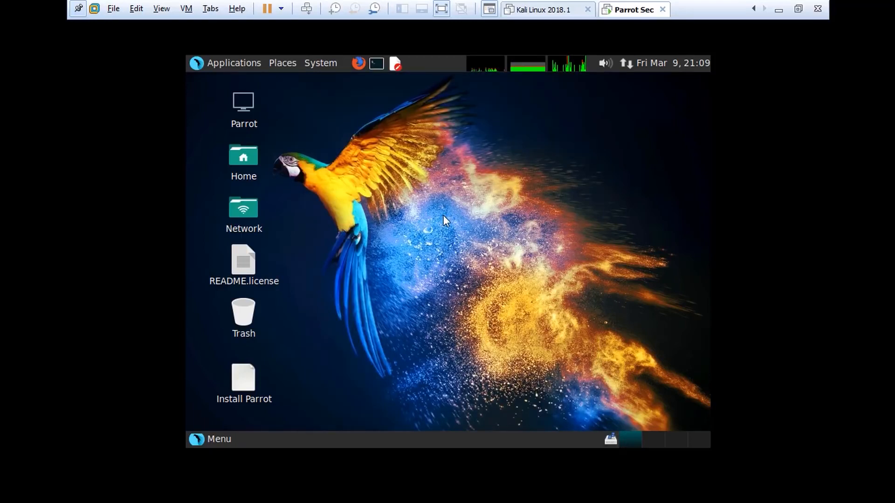
click(324, 67)
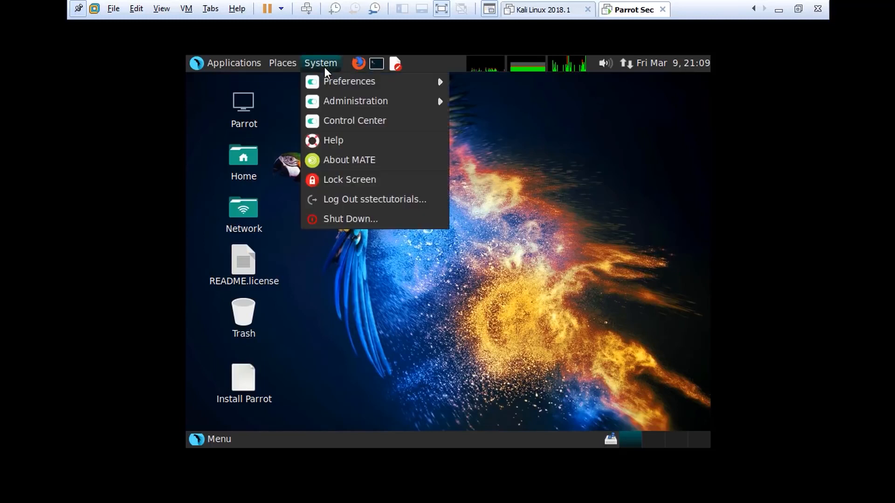
mouse_move(331, 86)
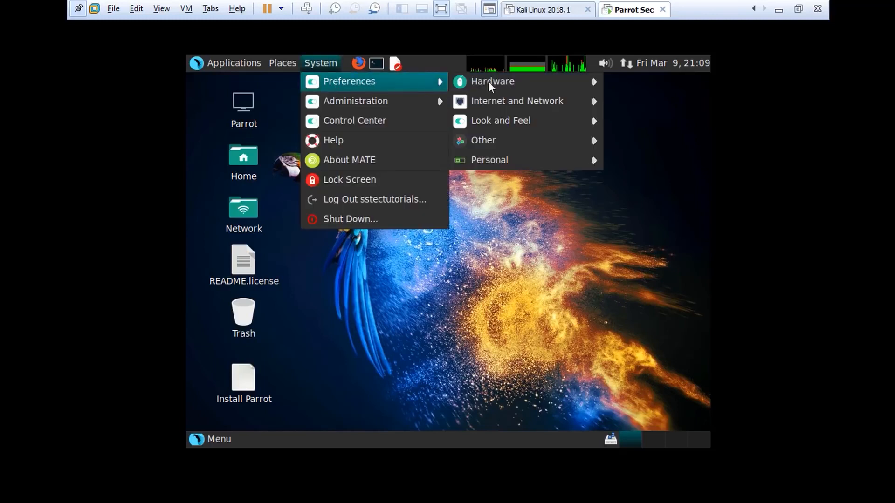
mouse_move(502, 82)
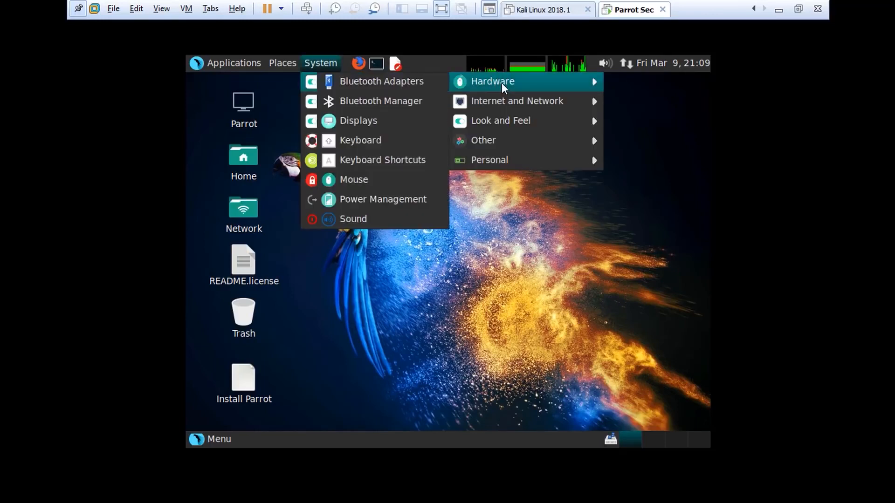
click(359, 124)
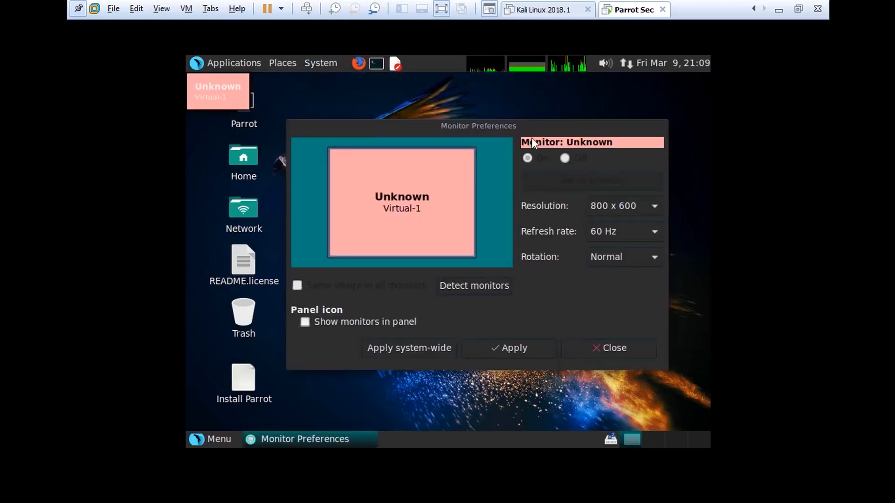
drag(472, 127, 461, 120)
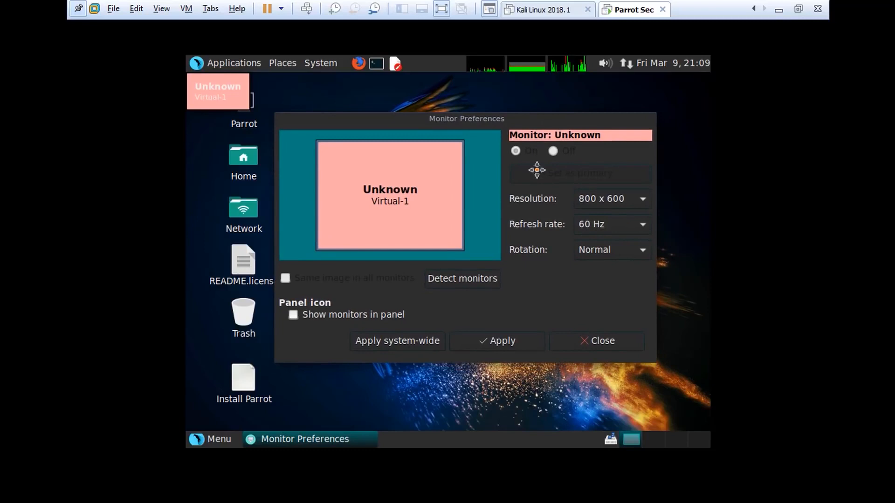
click(620, 203)
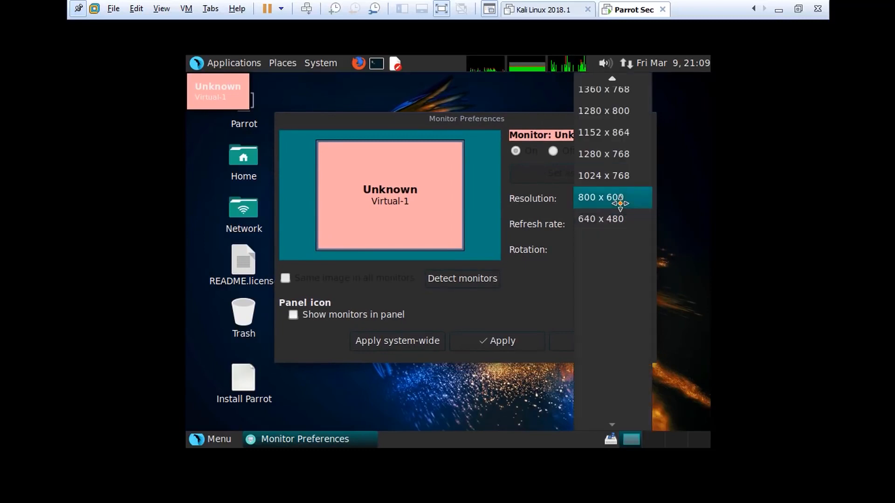
click(613, 96)
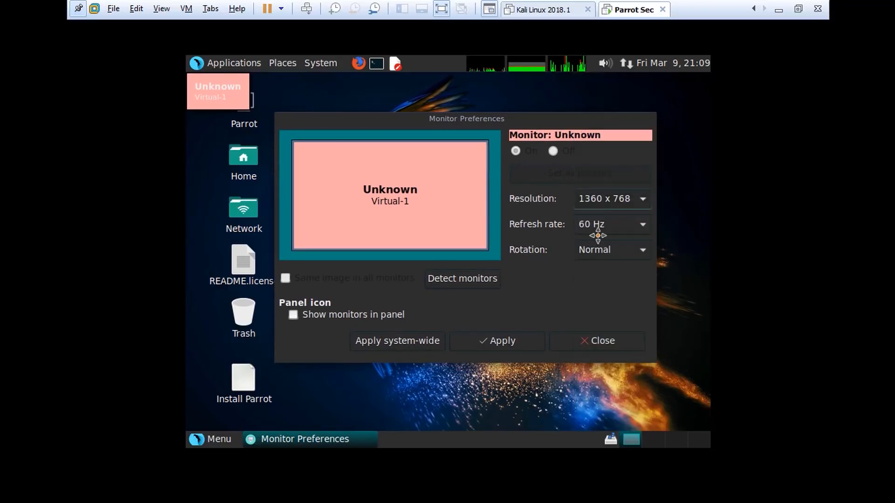
click(517, 341)
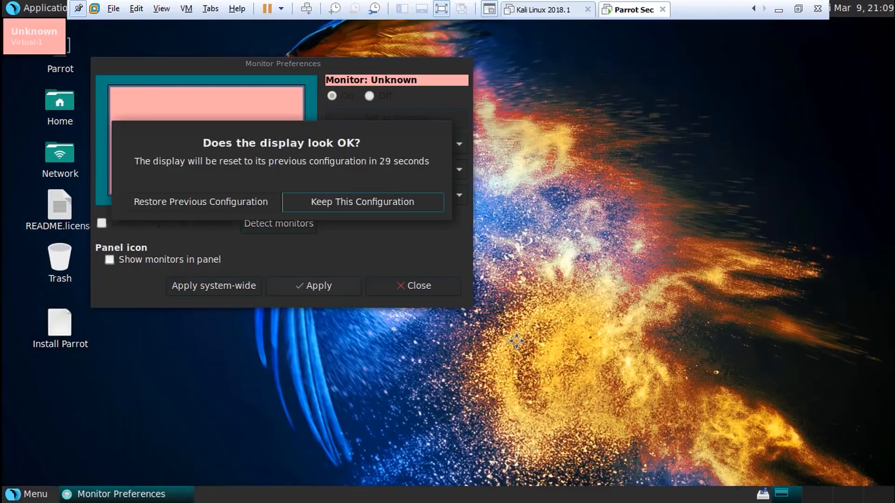
click(363, 201)
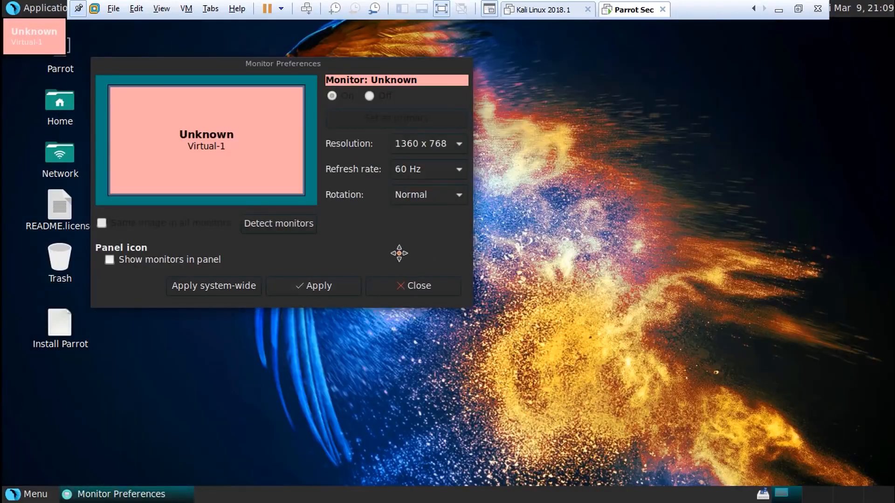
click(409, 286)
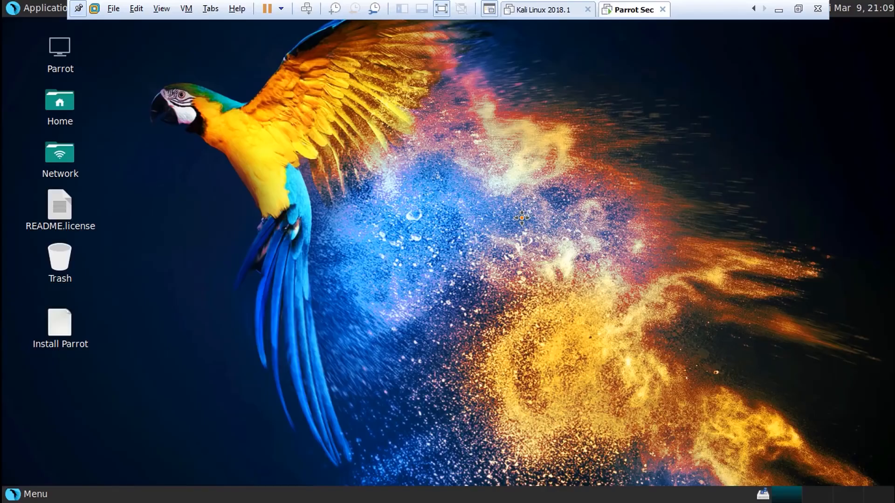
- Switch the virtual machine into Exclusive Mode
click(163, 9)
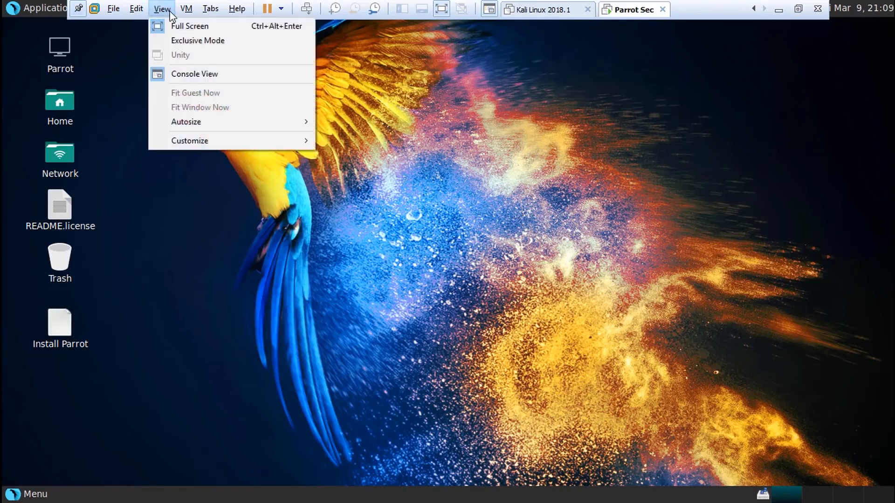
click(185, 41)
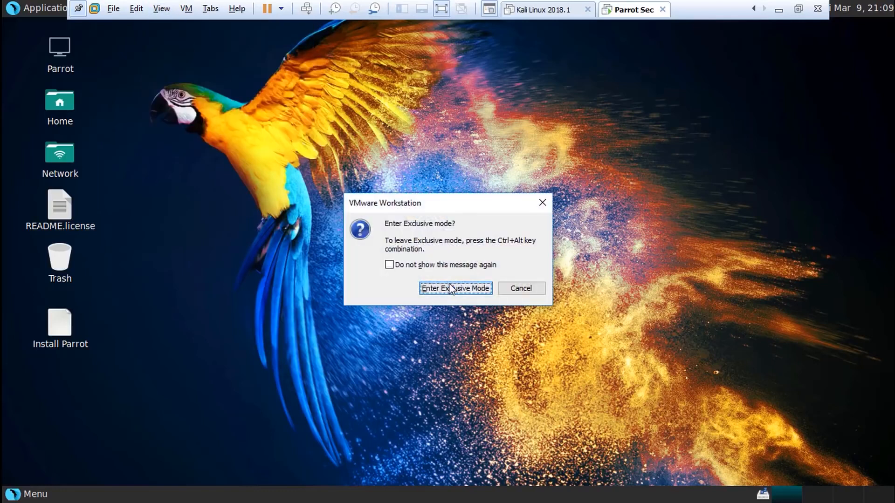
click(450, 289)
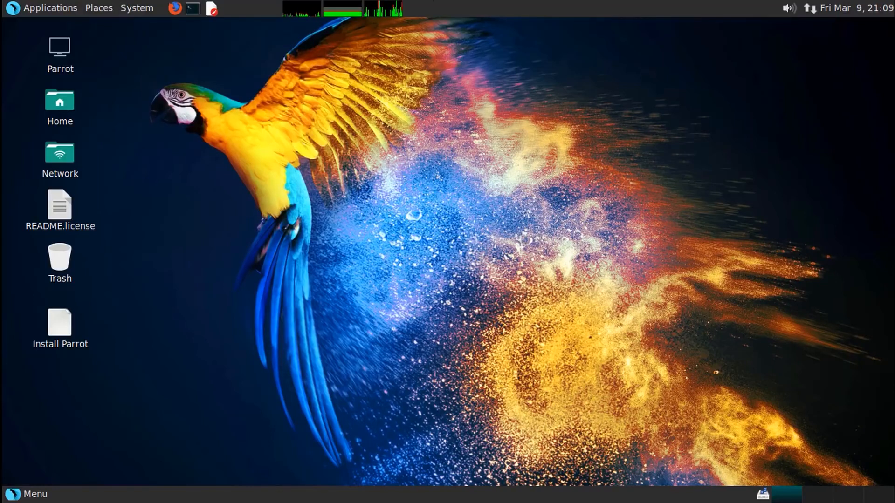